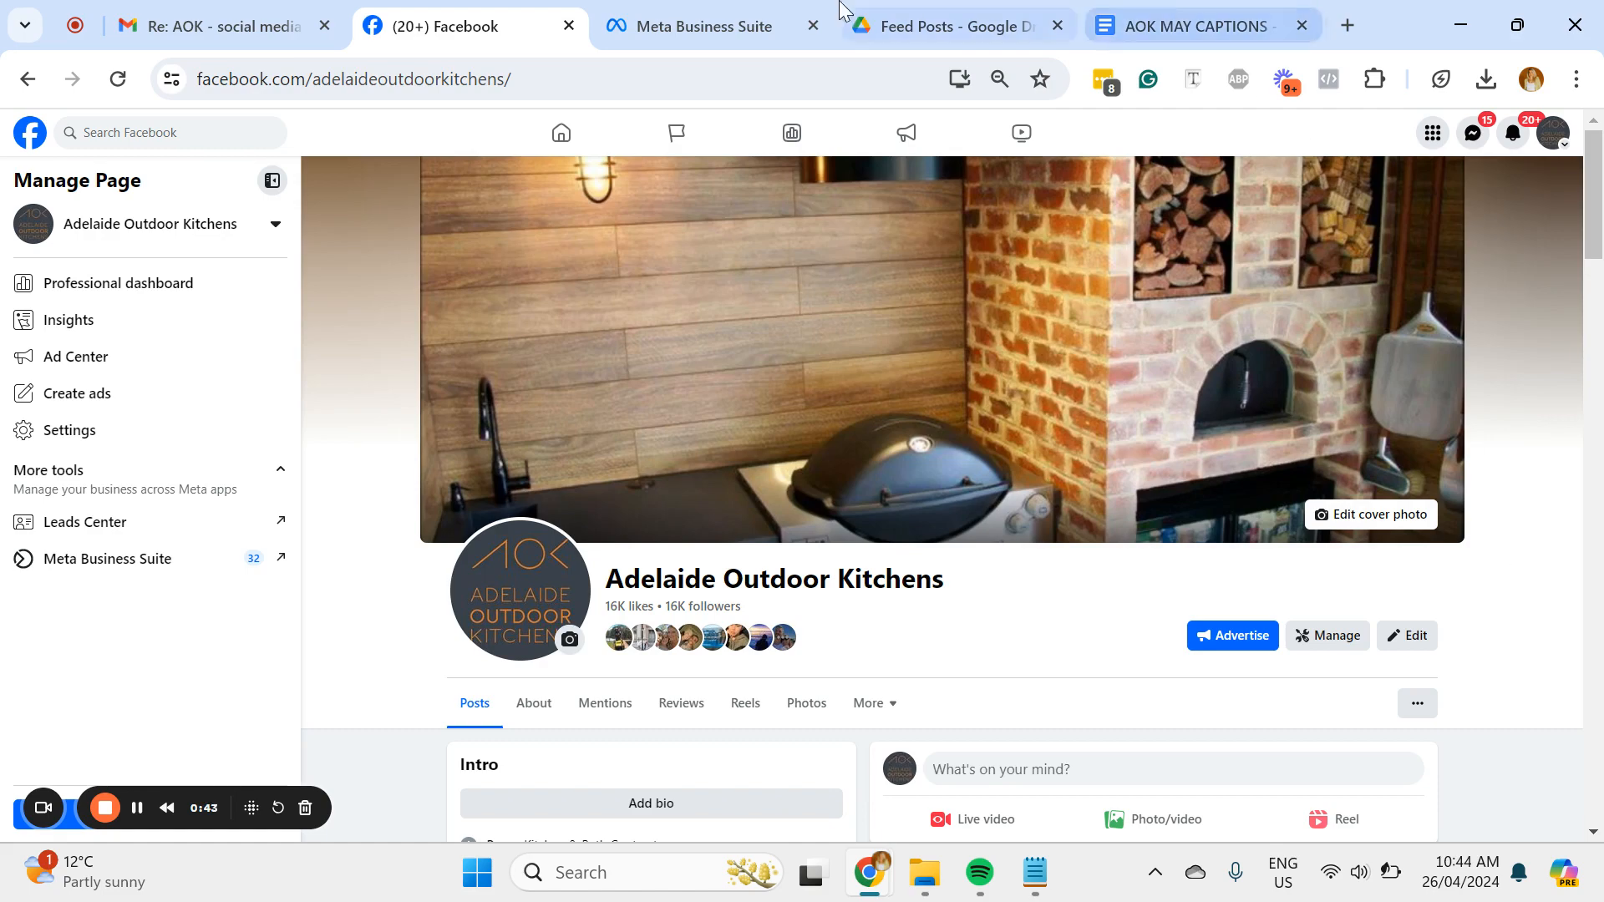
Step: Switch to Meta Business Suite and look over the planner page and its content creation options
left_click(656, 11)
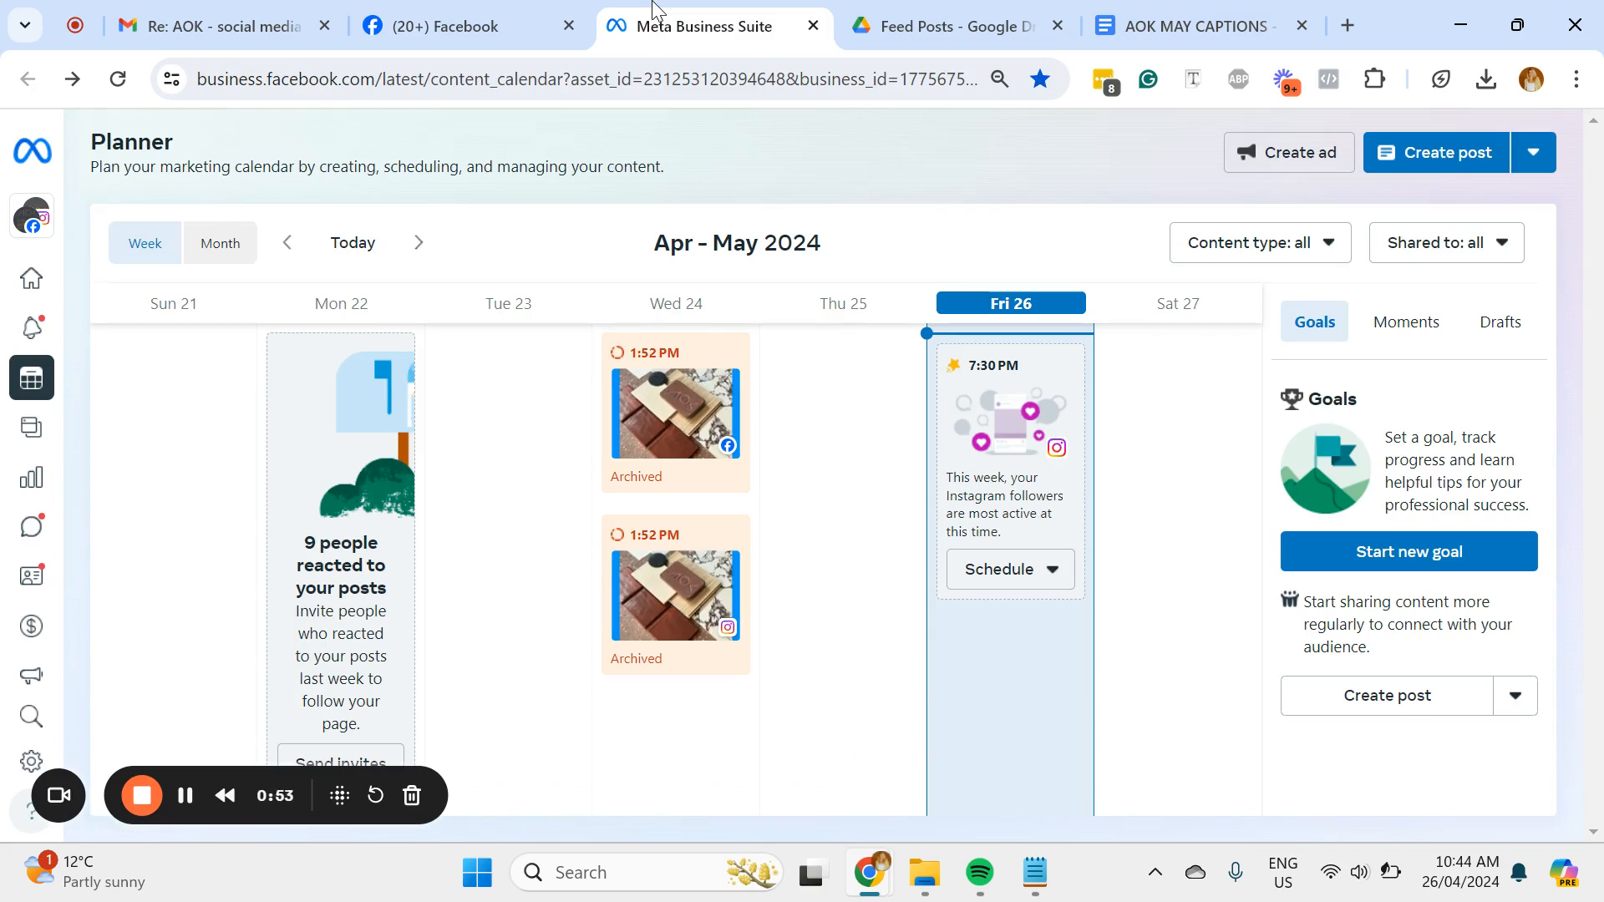
left_click(233, 84)
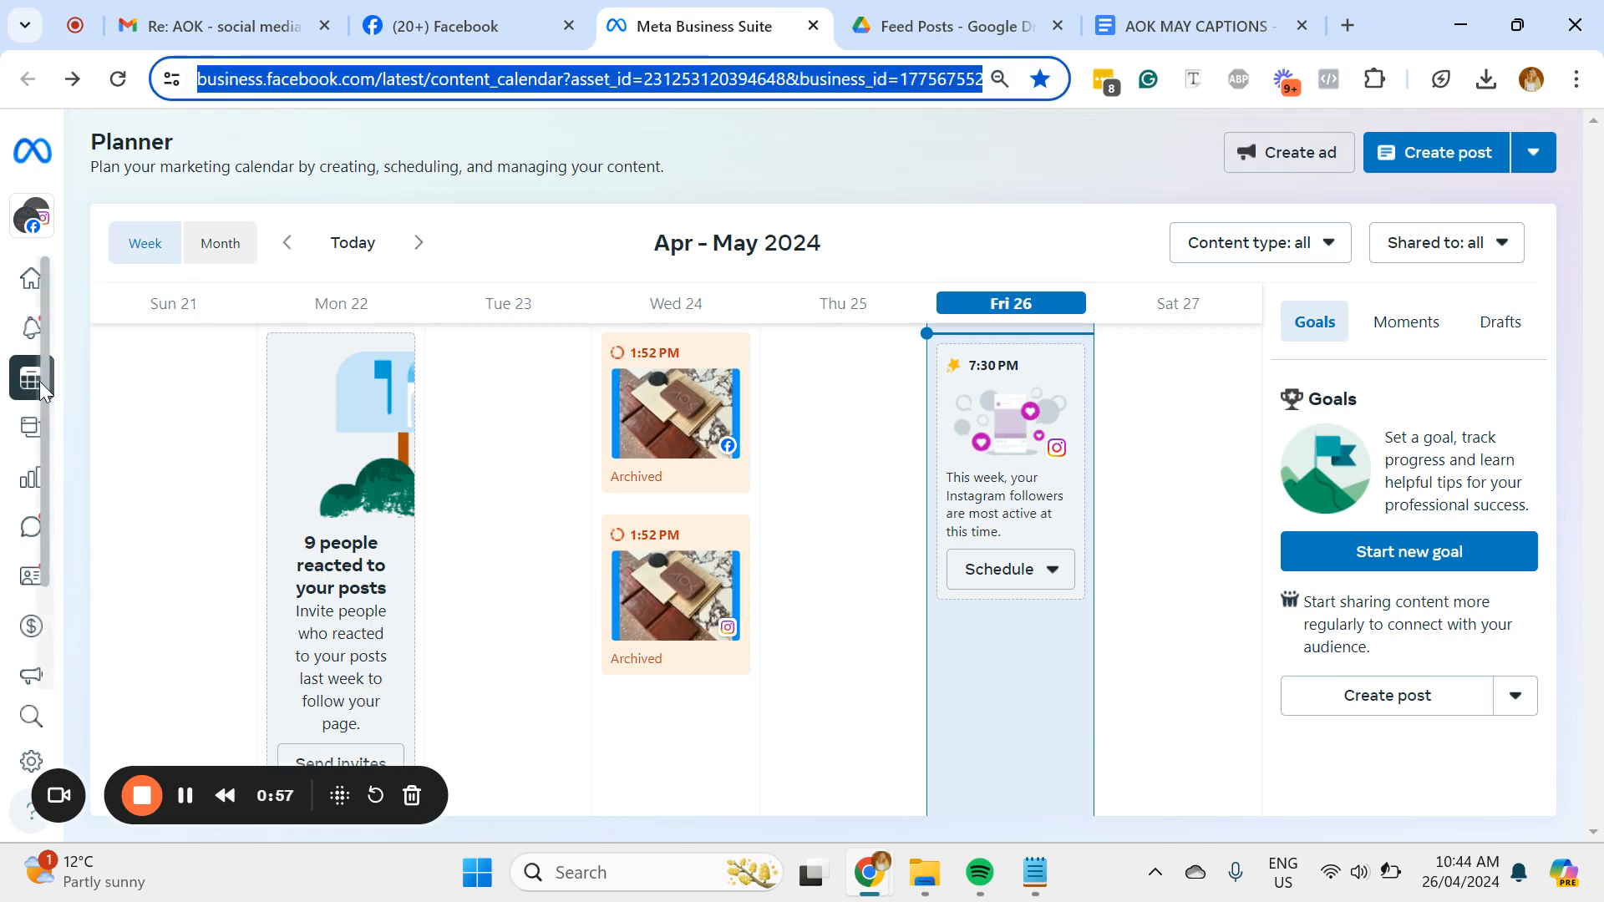
mouse_move(42, 389)
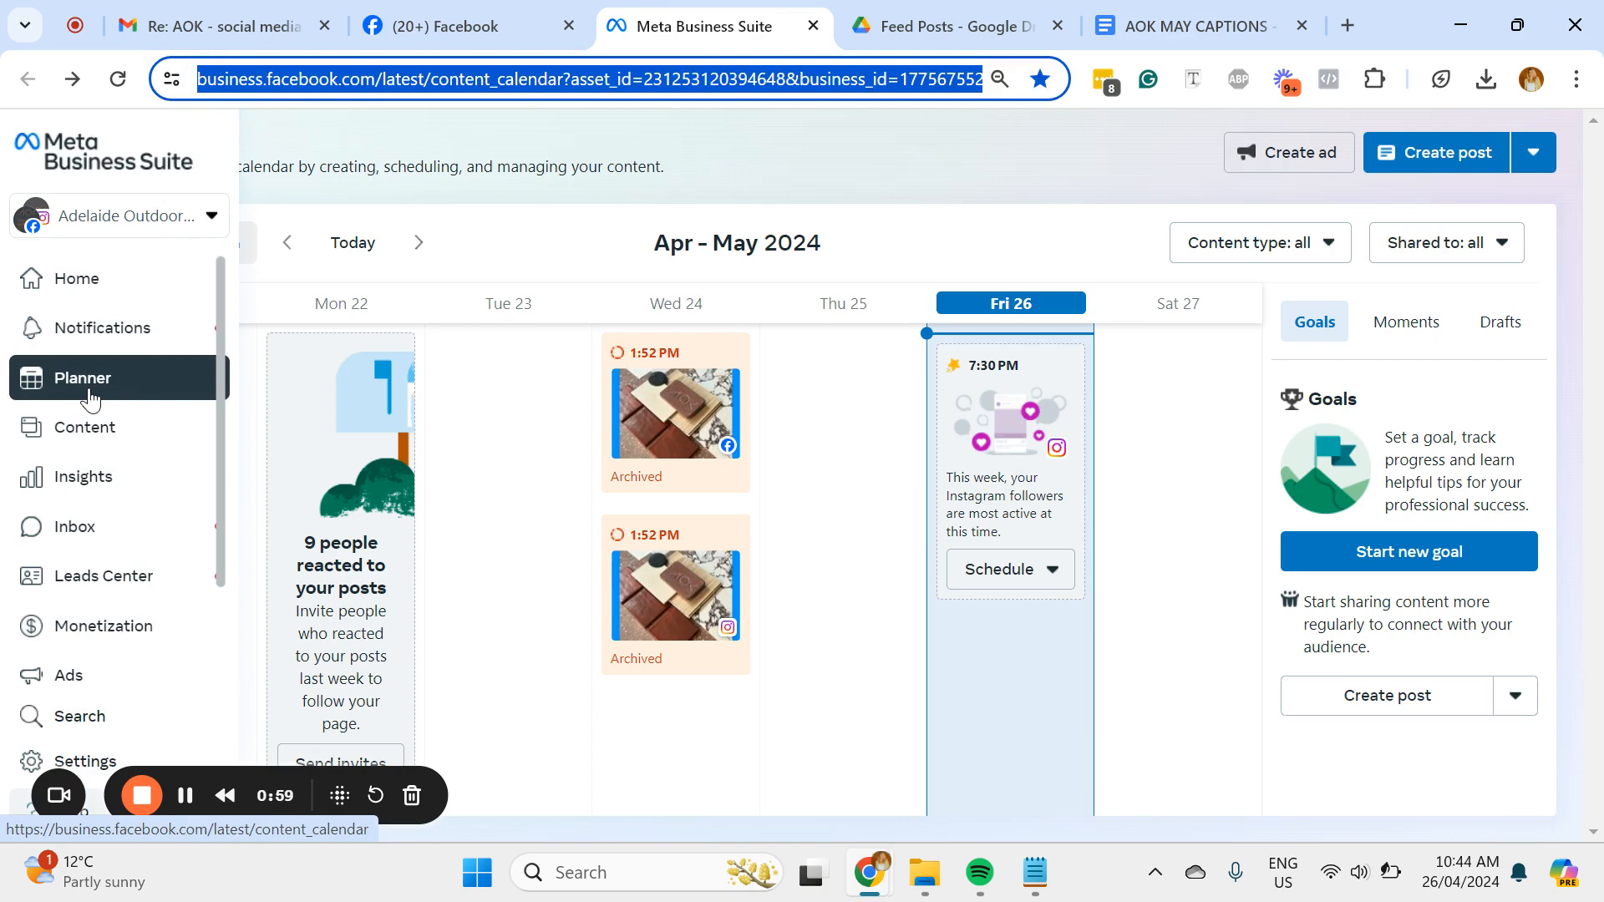
left_click(1536, 157)
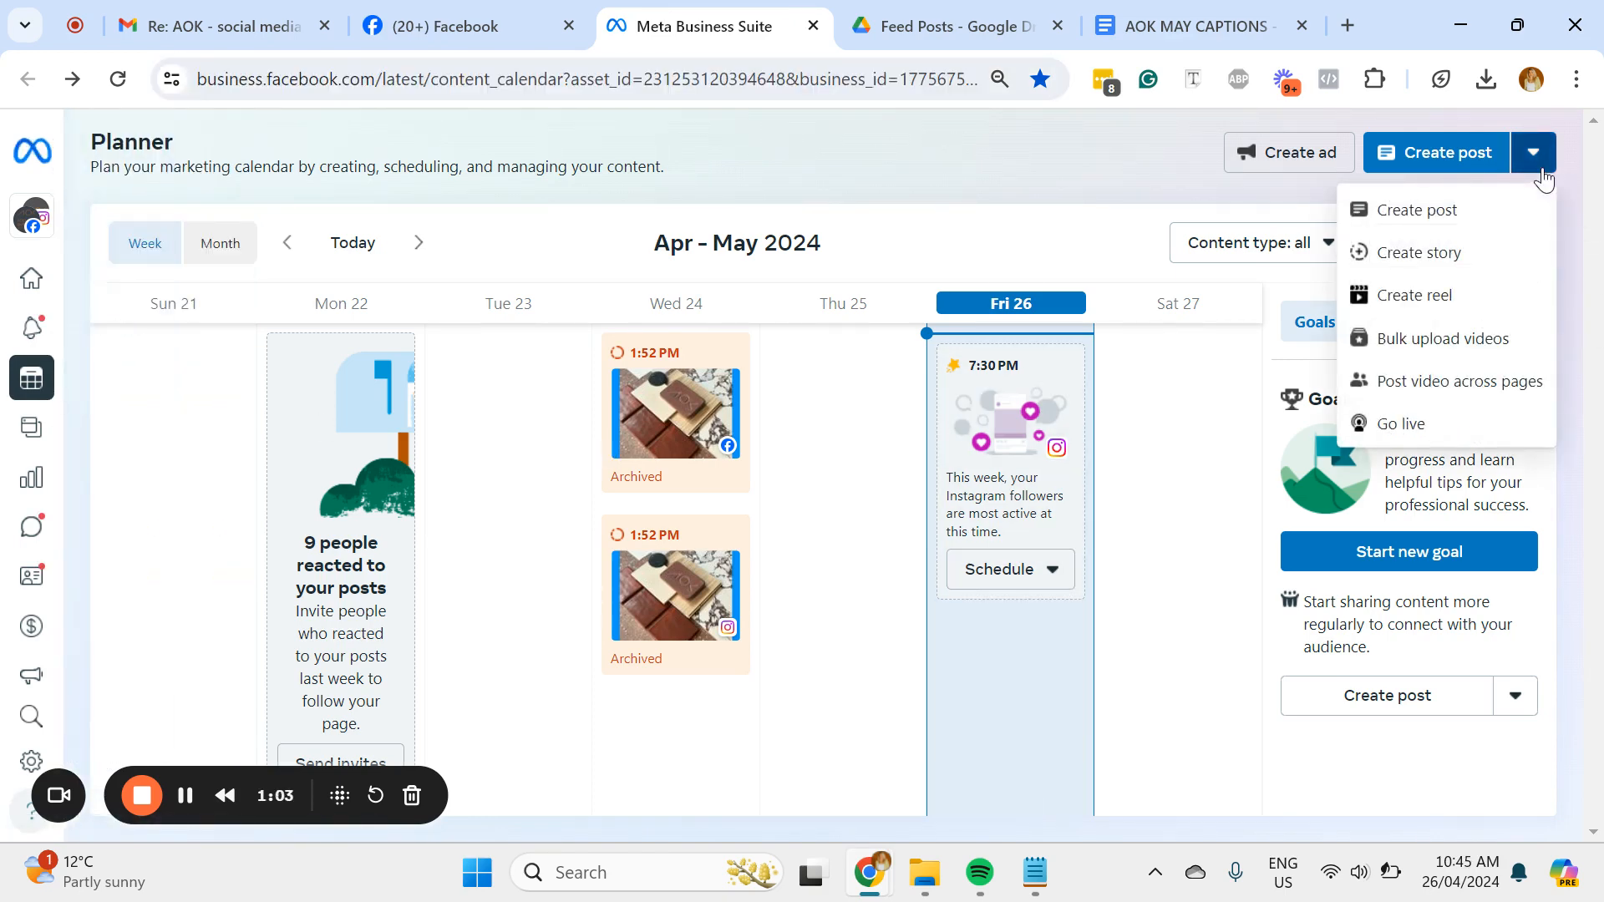
left_click(1542, 171)
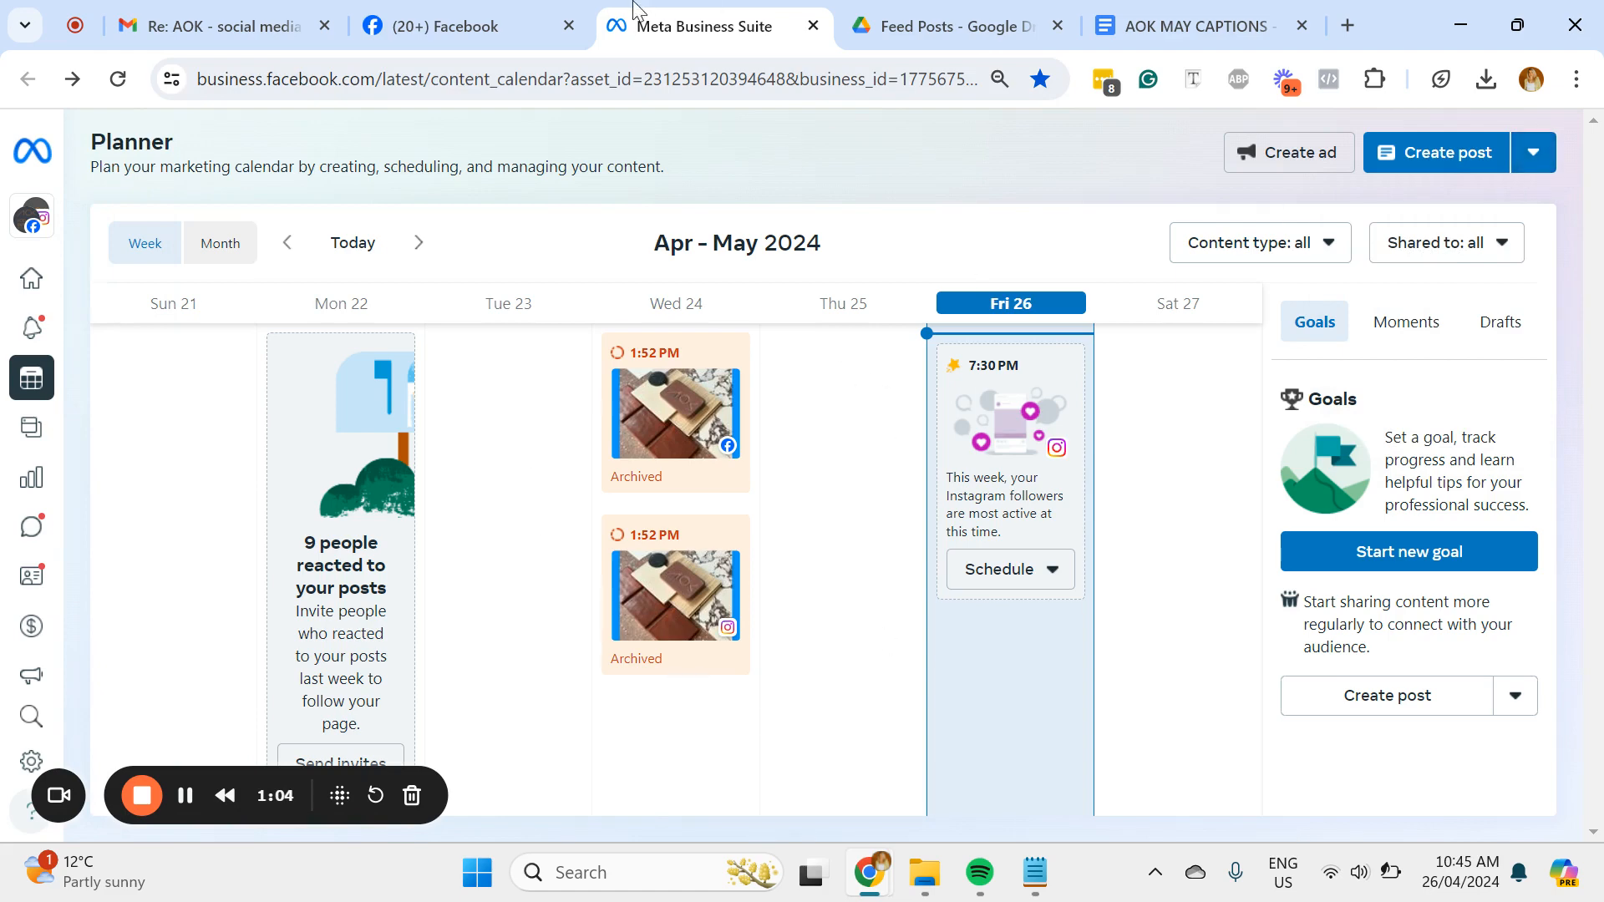
Step: Switch to the Adelaide Outdoor Kitchens Facebook page and start a new post from the professional dashboard's content section
left_click(506, 10)
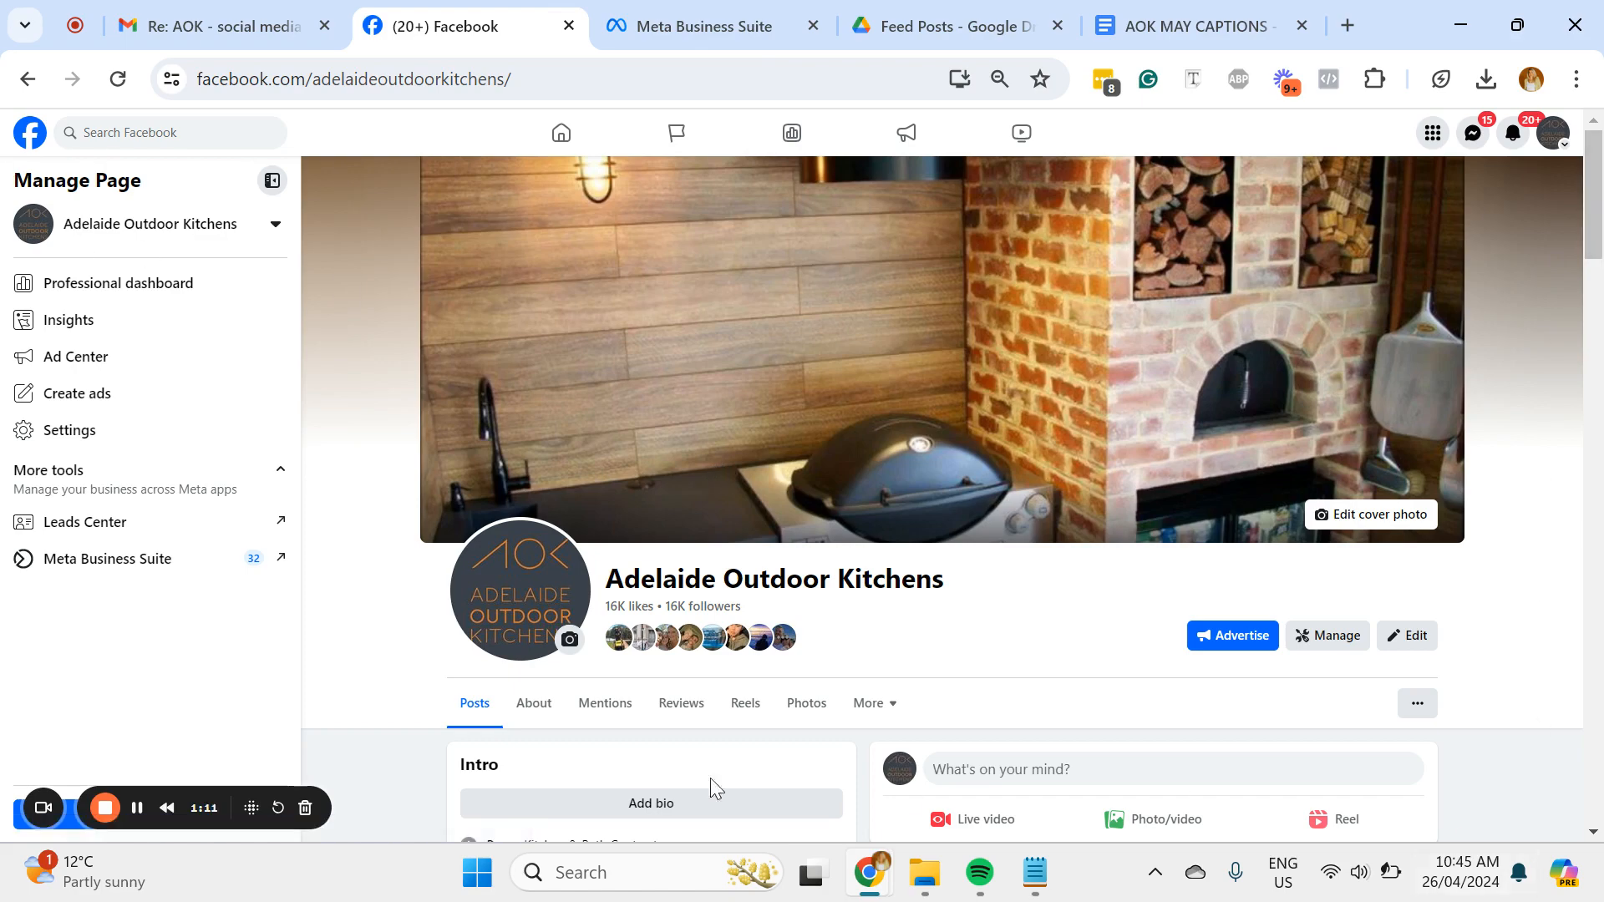
left_click(167, 289)
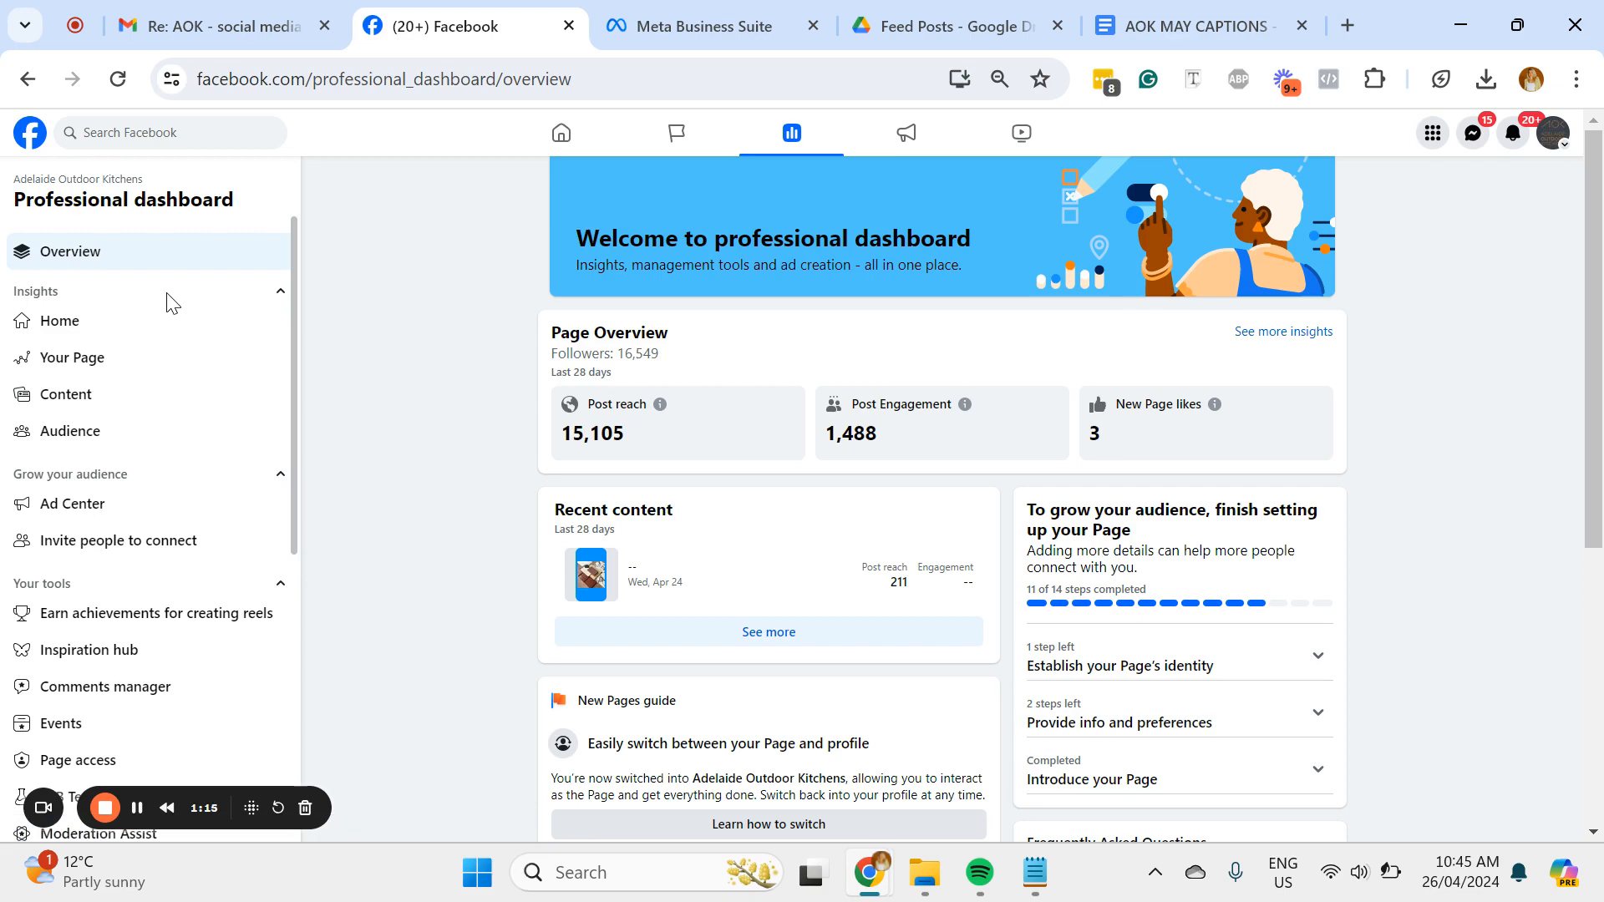
left_click(138, 403)
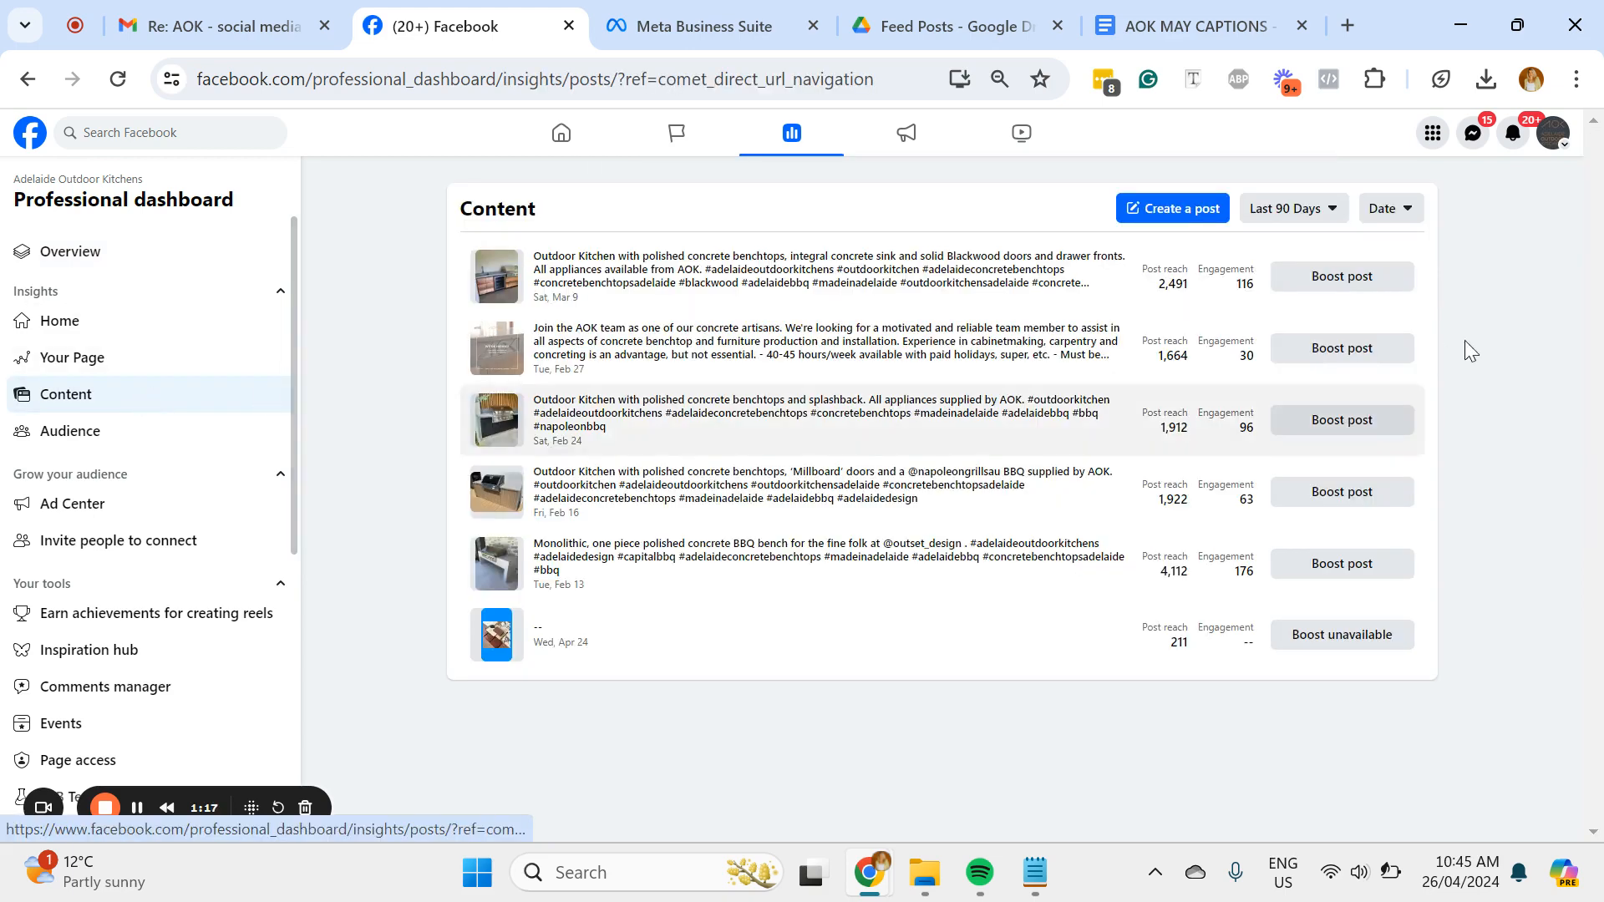
left_click(1178, 214)
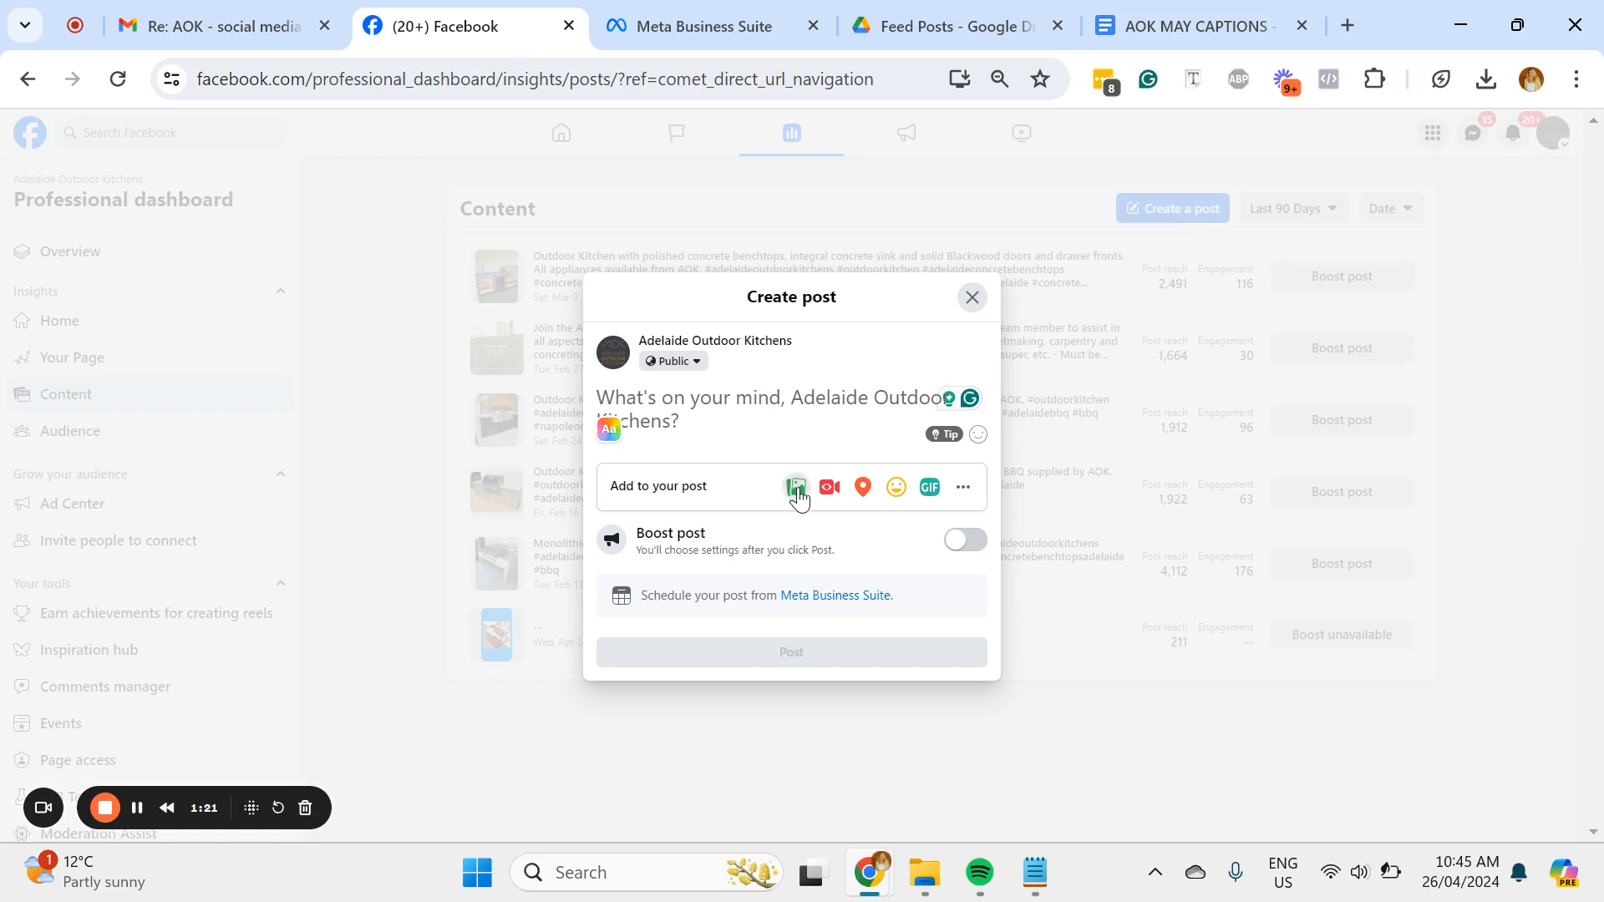
Step: Add the images 1.1 (3).png and 1.2 (1).png from the Downloads folder to the Facebook post
left_click(797, 487)
left_click(817, 449)
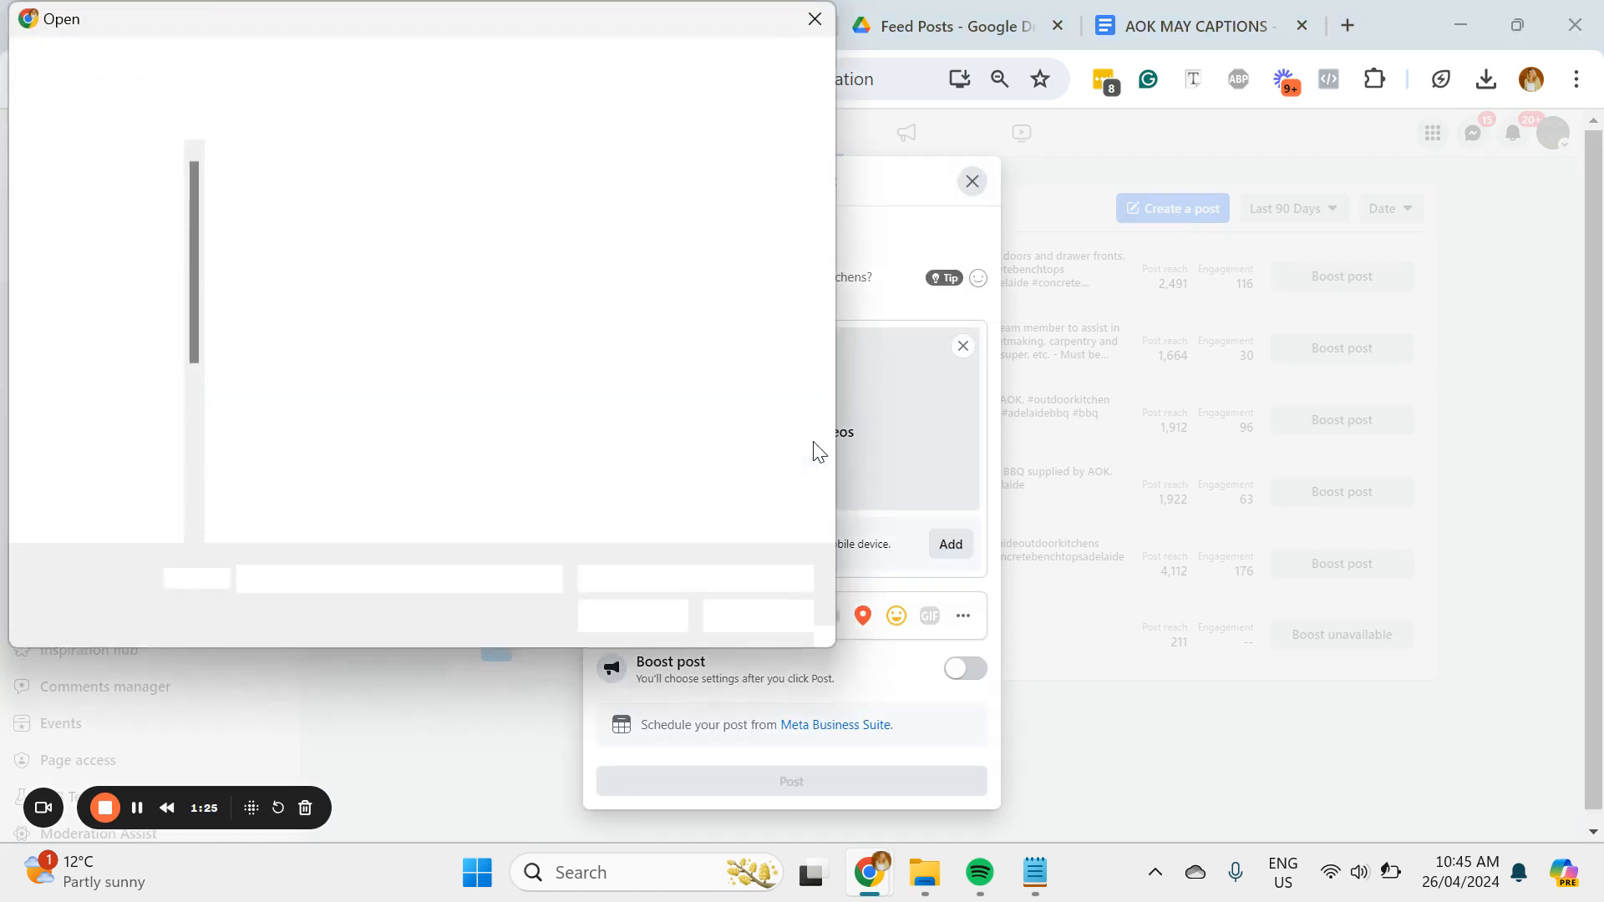
left_click(351, 280)
left_click(438, 243, "ctrl")
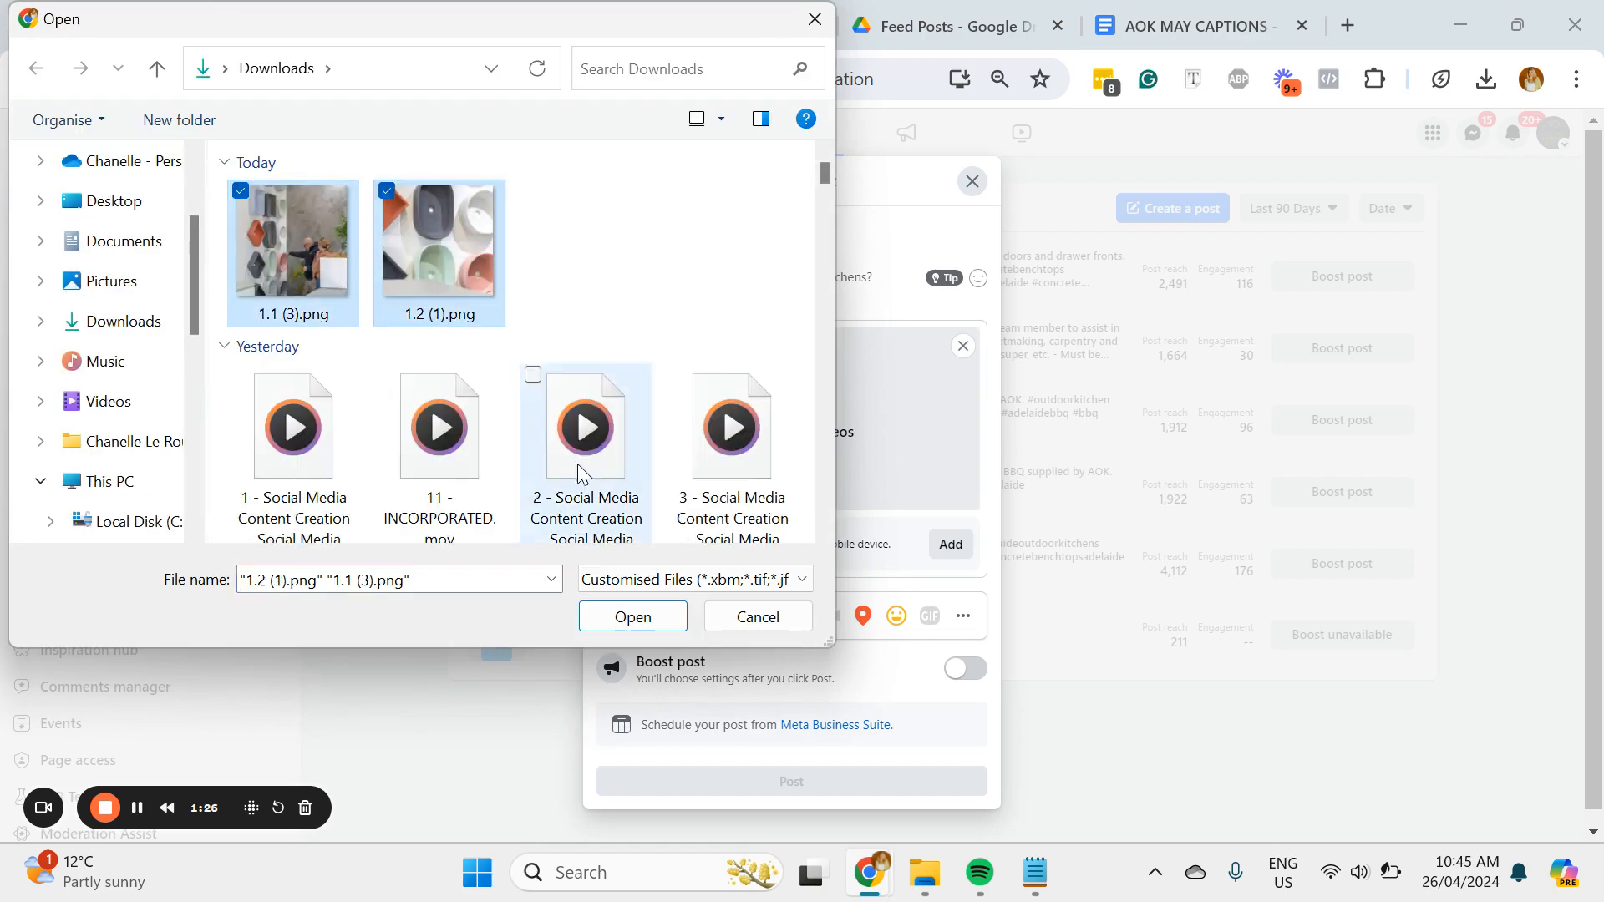
left_click(631, 617)
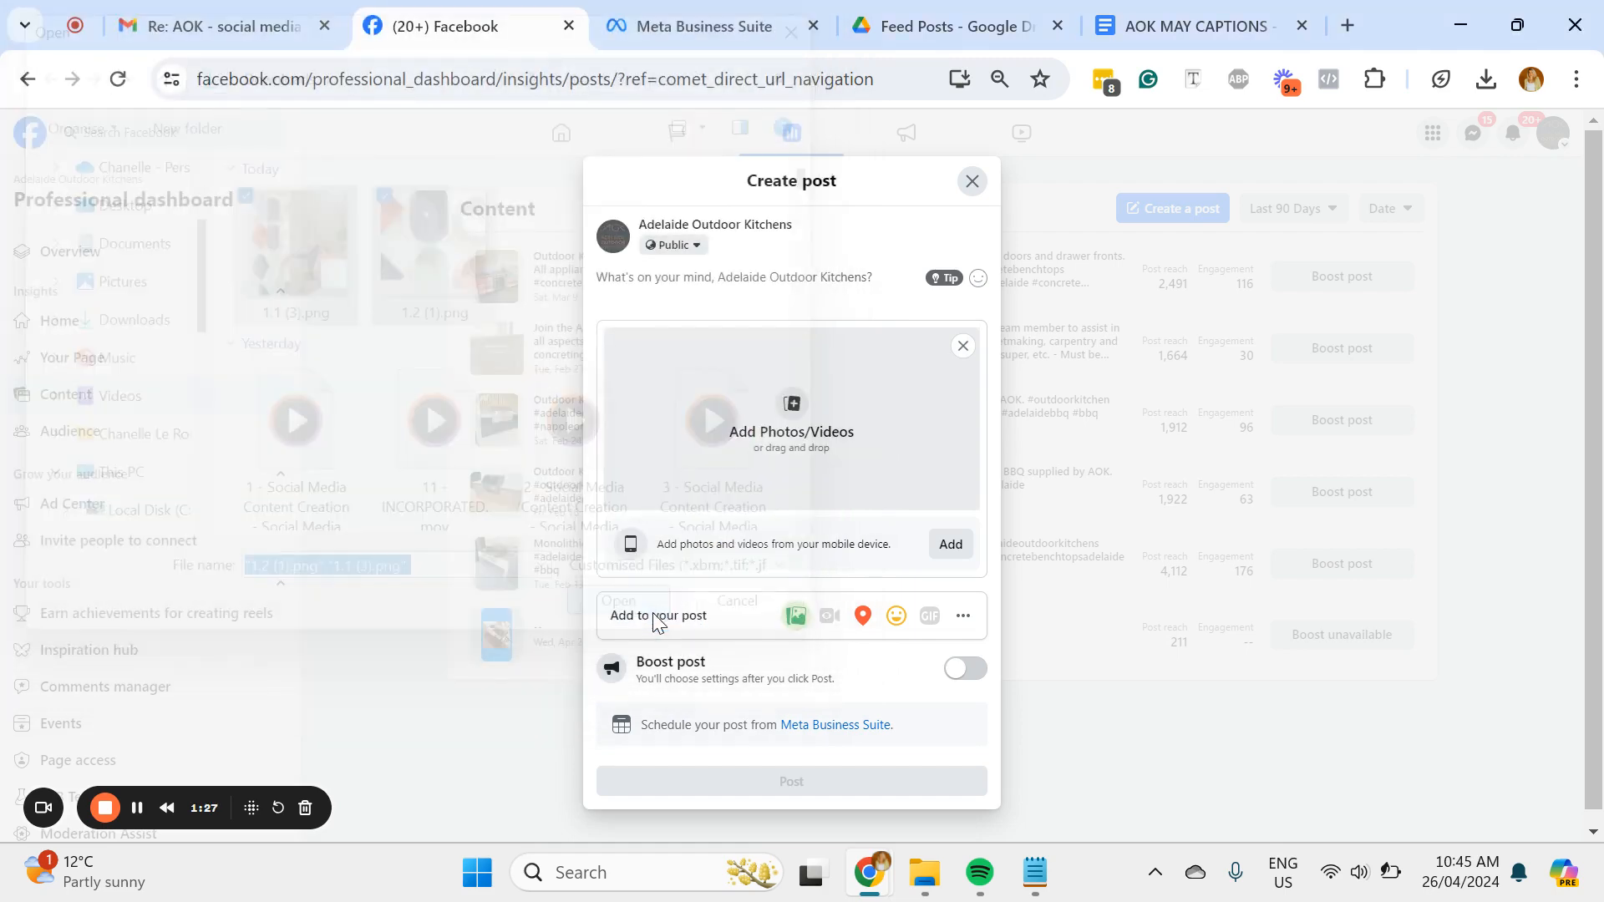
left_click(848, 287)
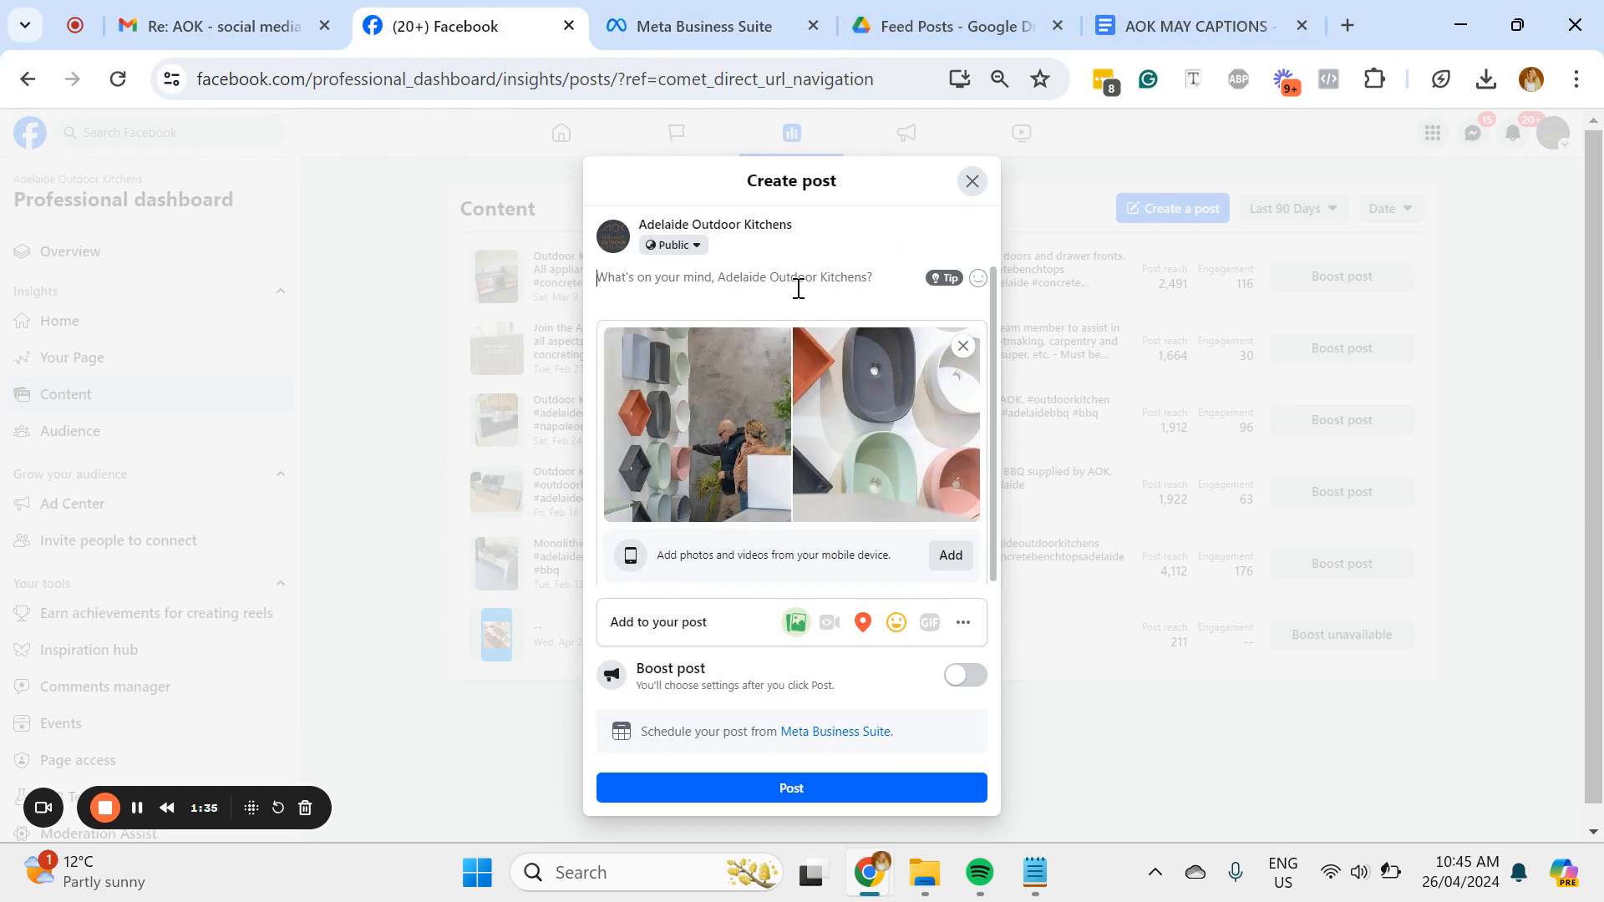
type("https://business.facebook.com/")
left_click_drag(798, 289, 503, 301)
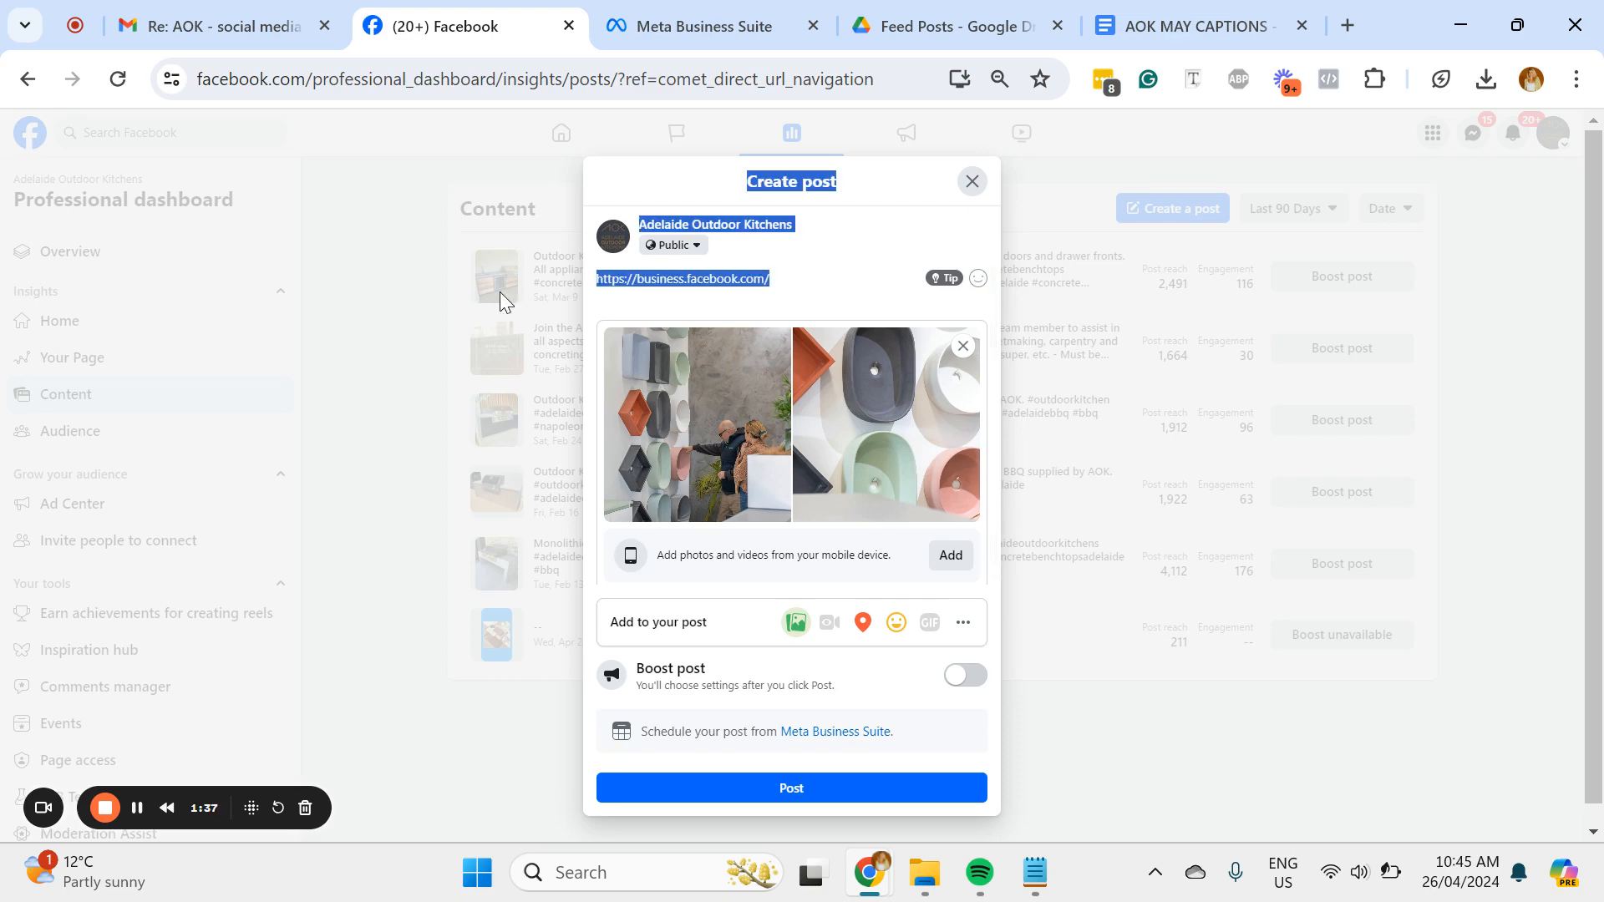
left_click(705, 286)
key("ctrl+a")
key("BackSpace")
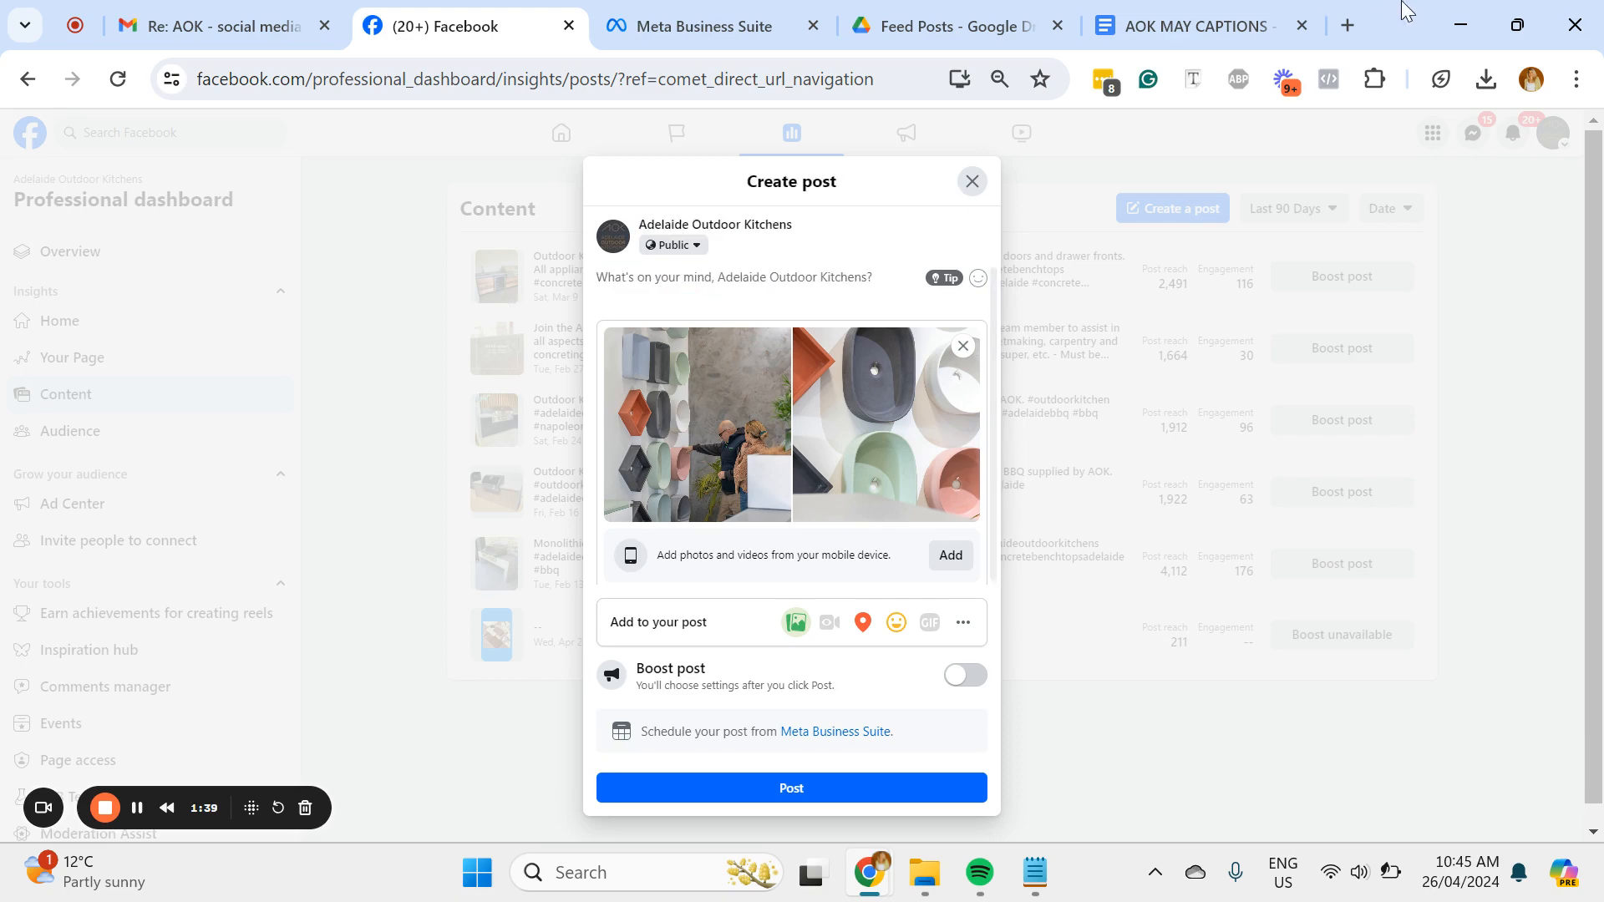
Step: Copy the first post's caption from the AOK MAY CAPTIONS document and paste it into the Facebook post's text
left_click(1237, 23)
right_click(598, 455)
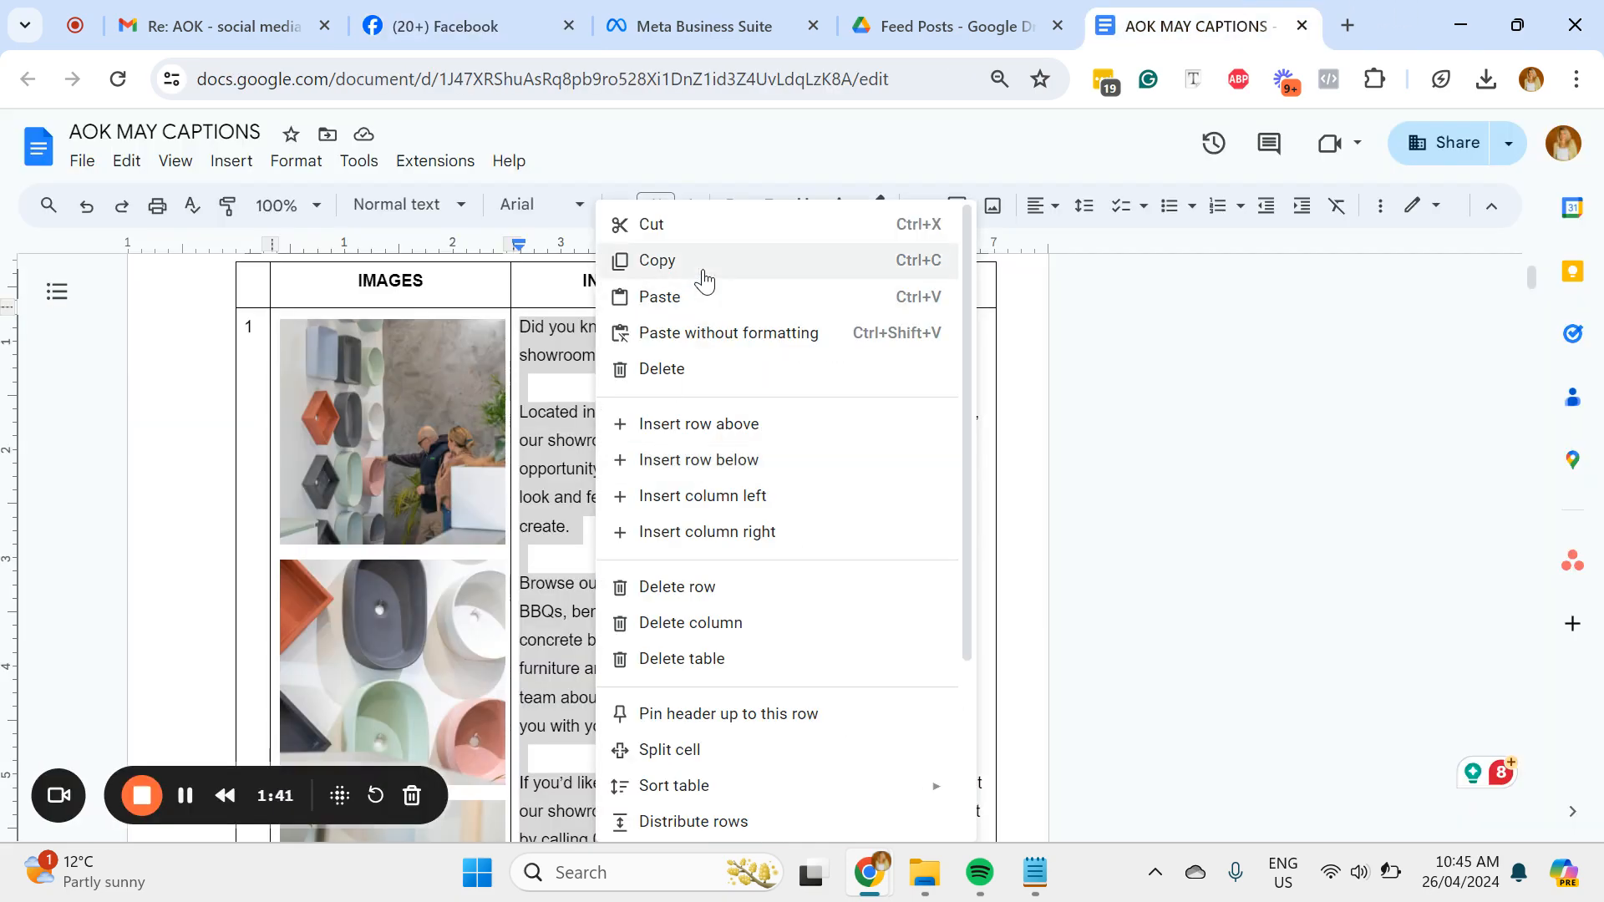
left_click(705, 261)
left_click(443, 25)
key("ctrl+v")
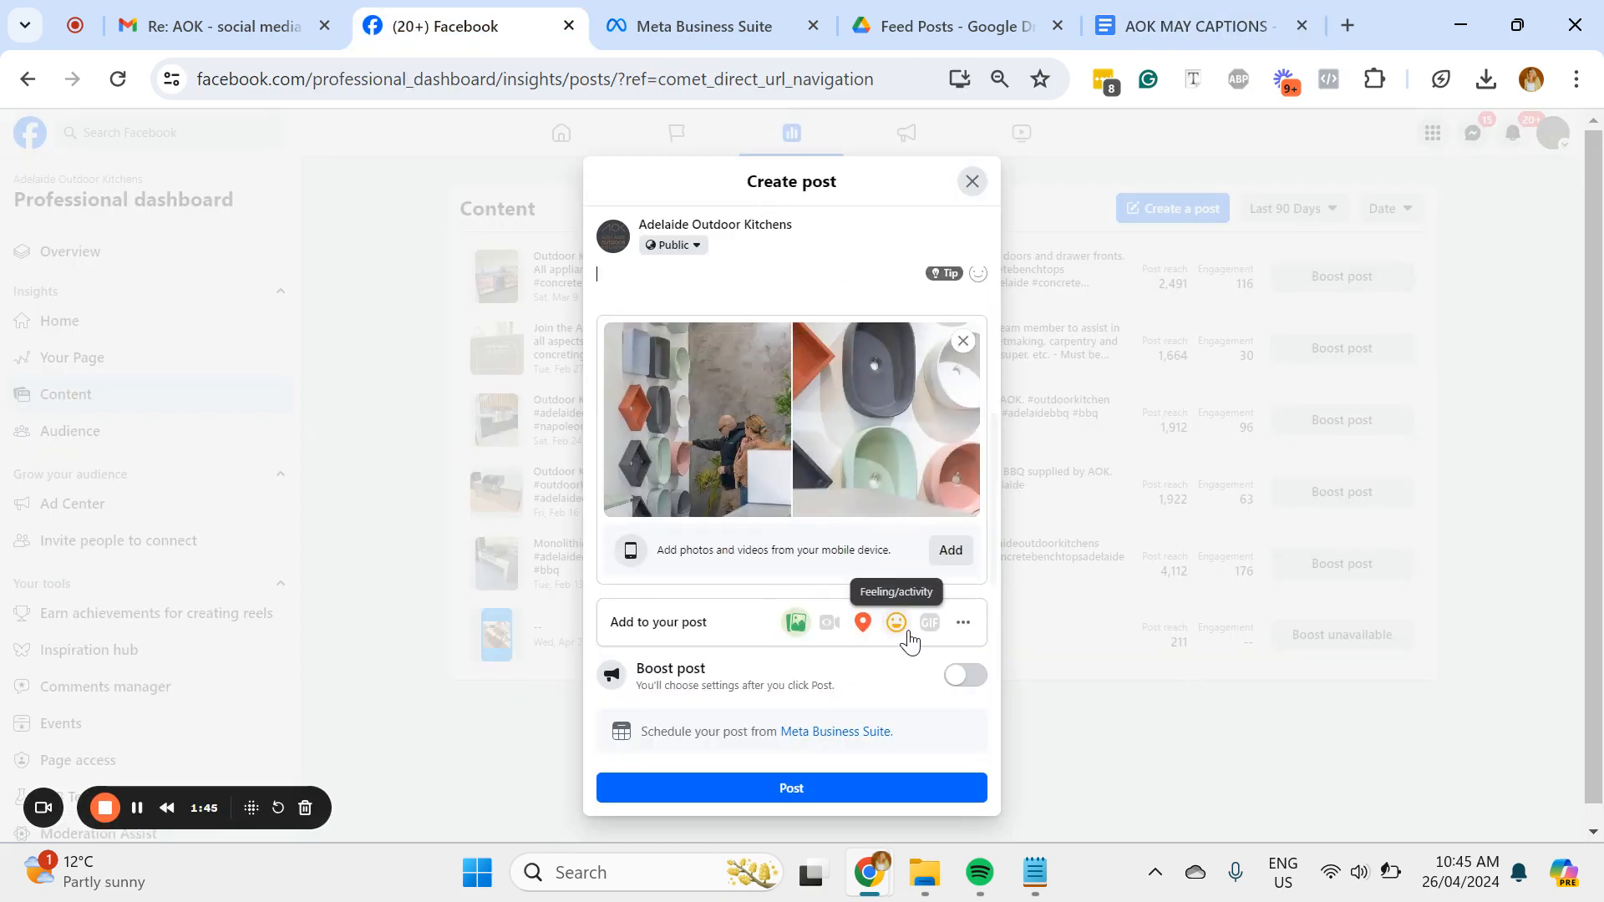
Step: Search for adelaide and tag the Facebook post with the location Adelaide, SA
left_click(864, 624)
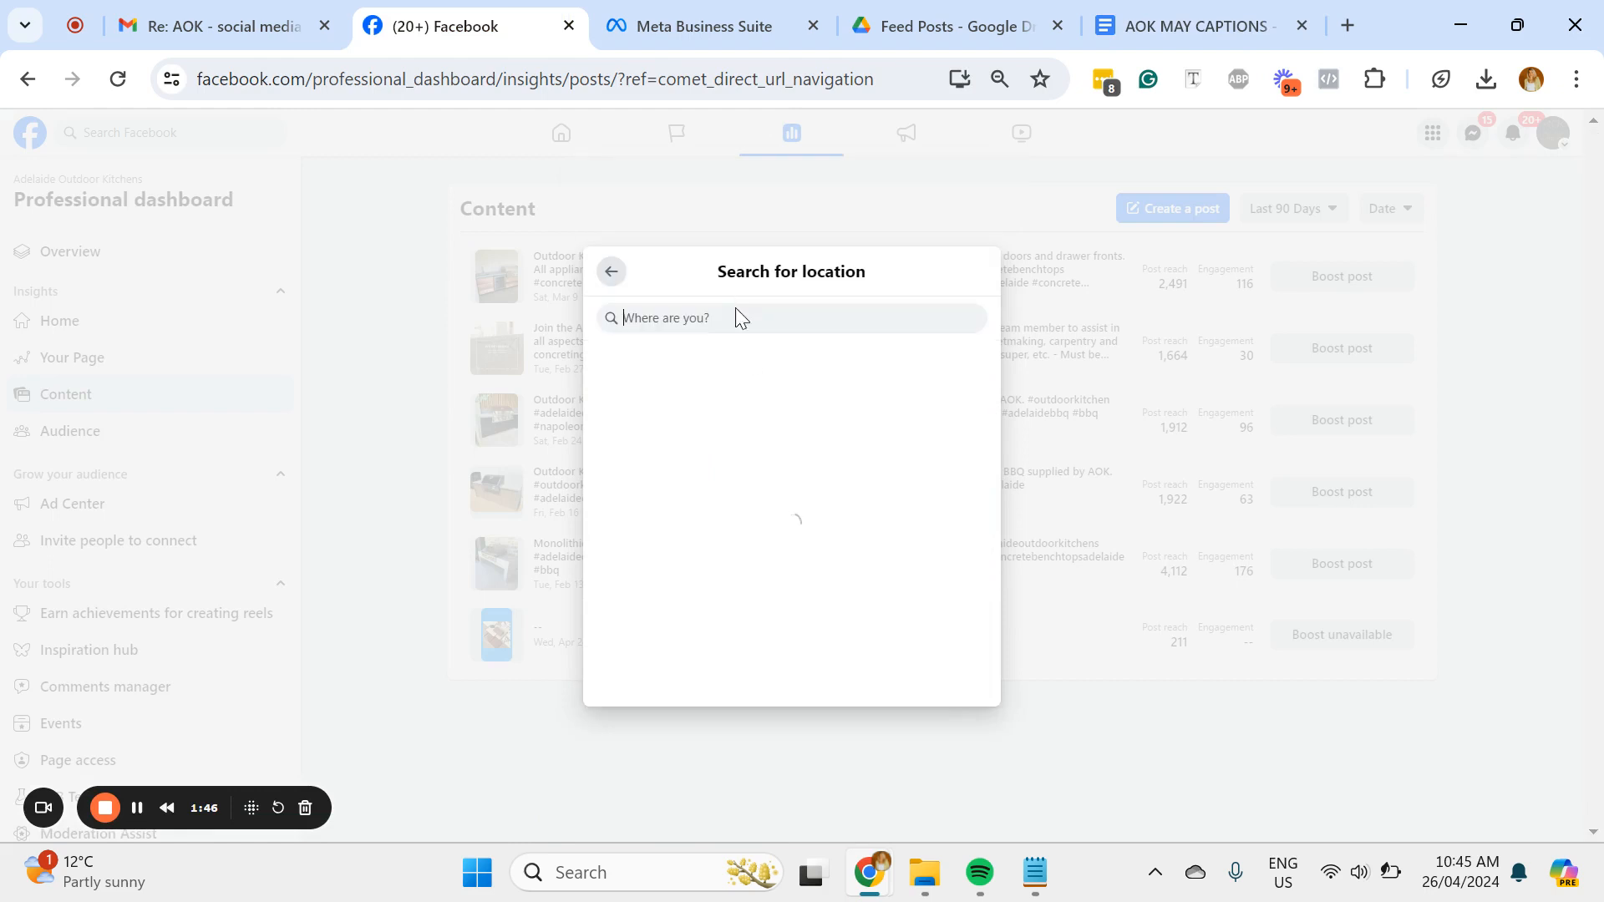
type("adelaide")
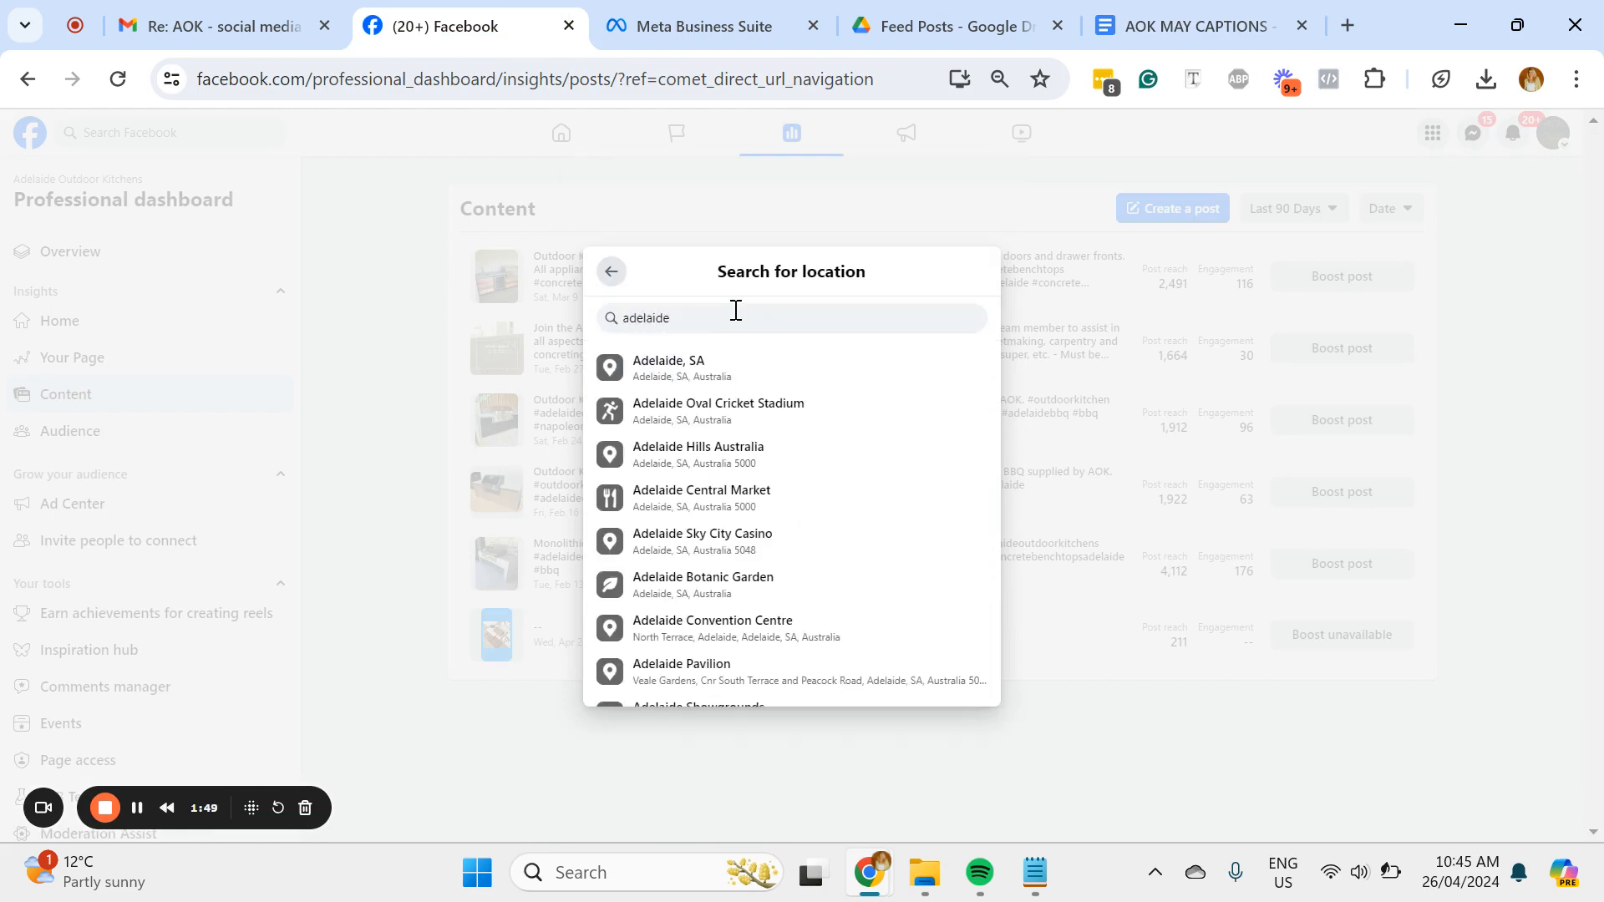
left_click(721, 369)
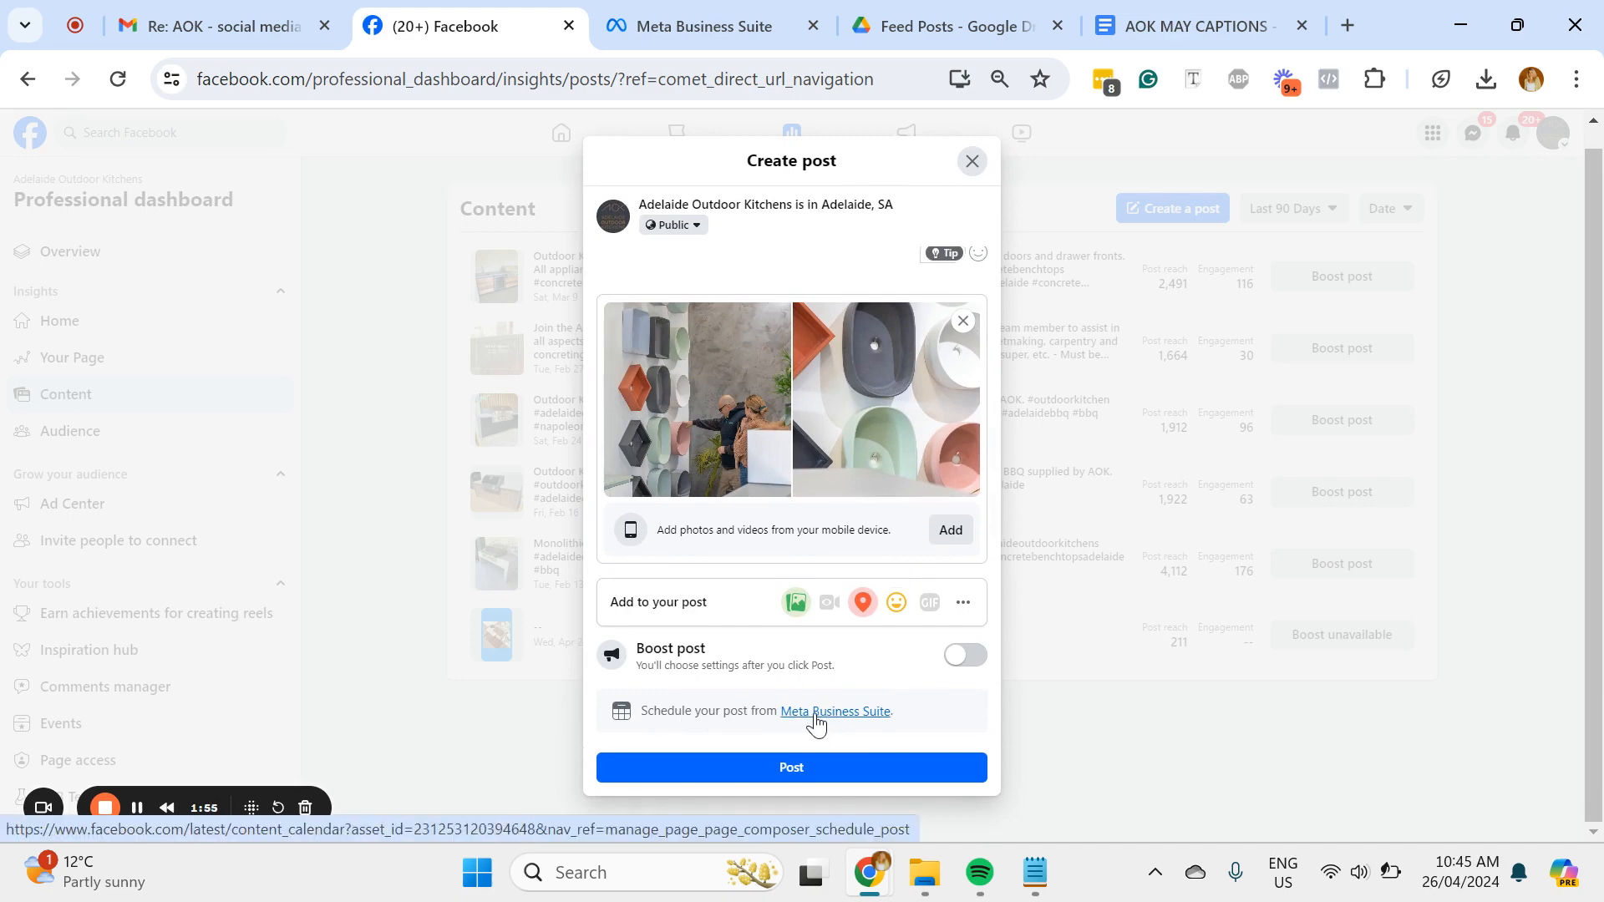
Step: Go to the Meta Business Suite planner from the post's scheduling link and start a new post there
left_click(815, 720)
left_click(769, 10)
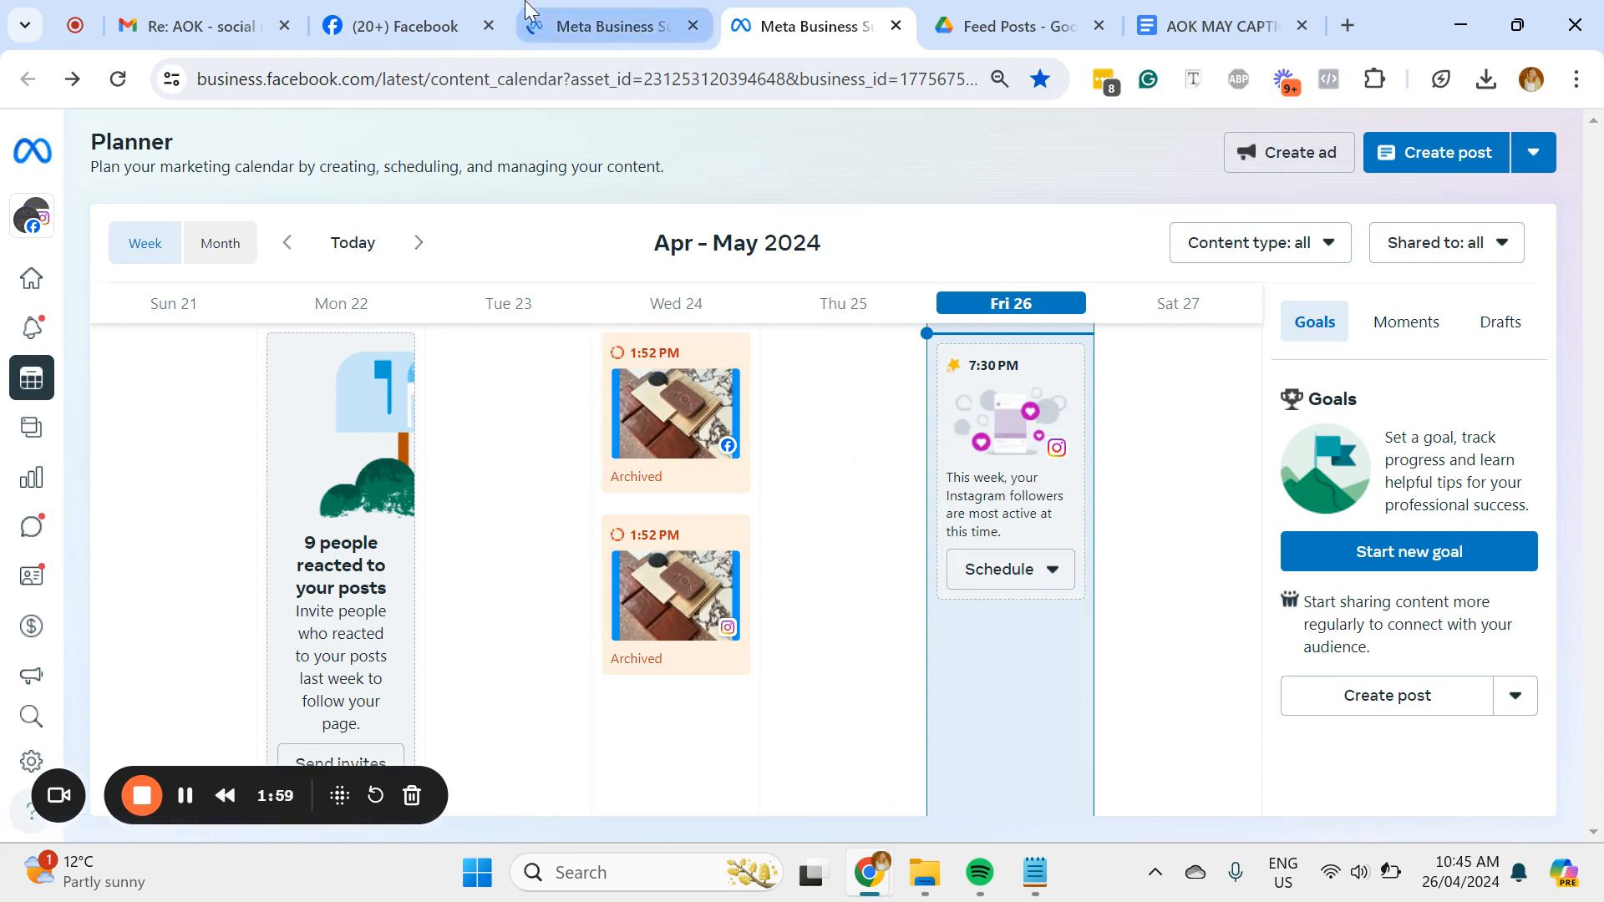
left_click(508, 88)
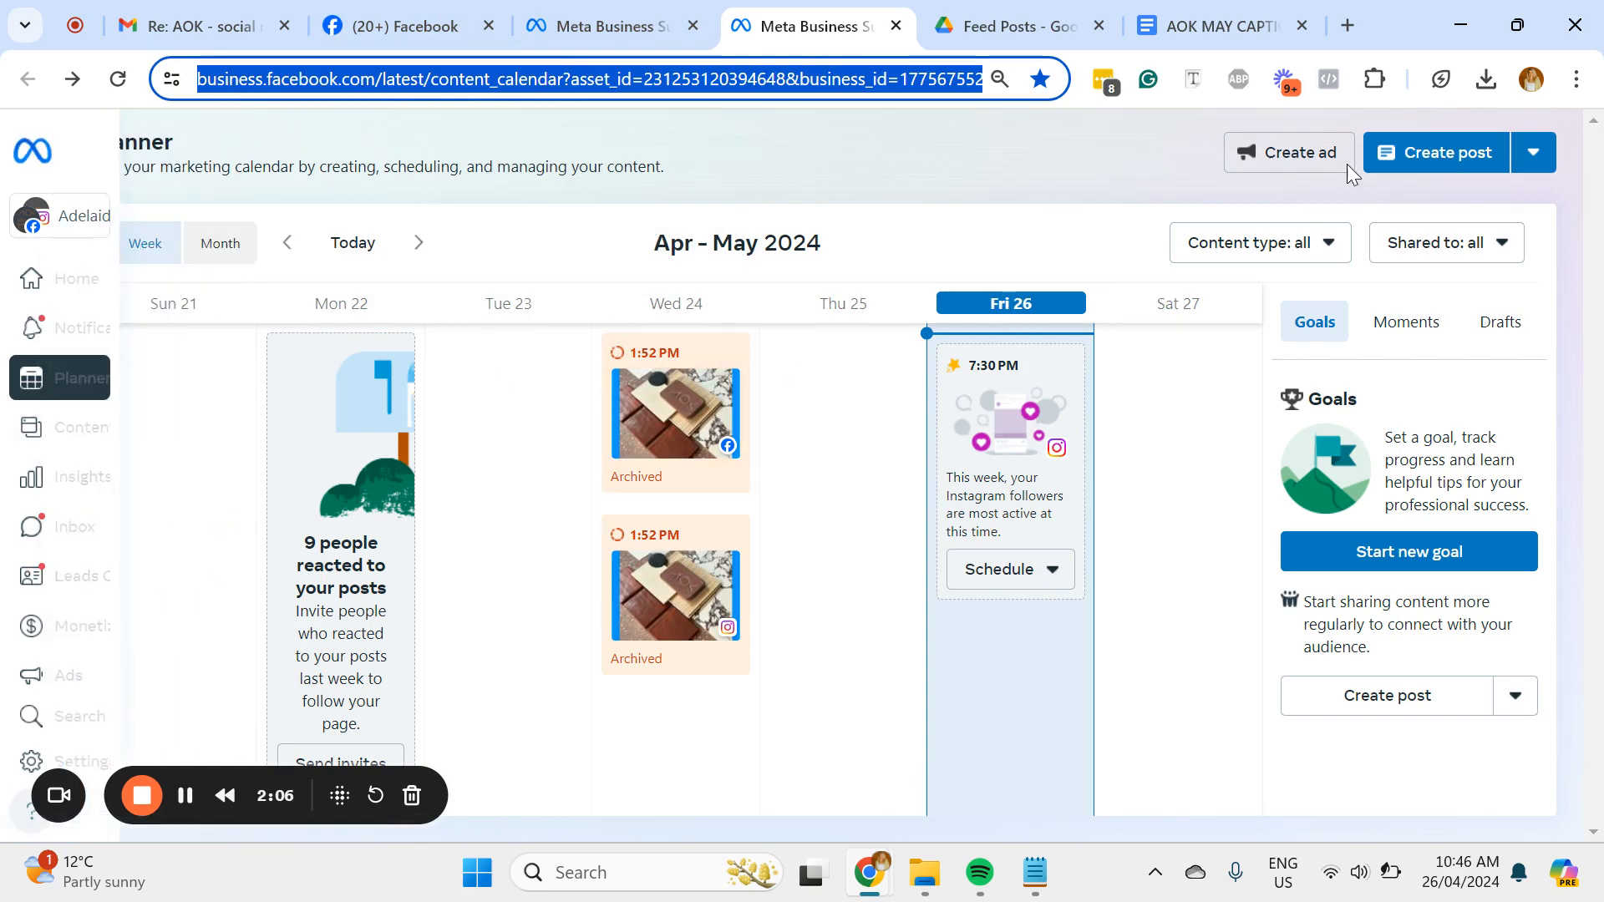
left_click(1131, 165)
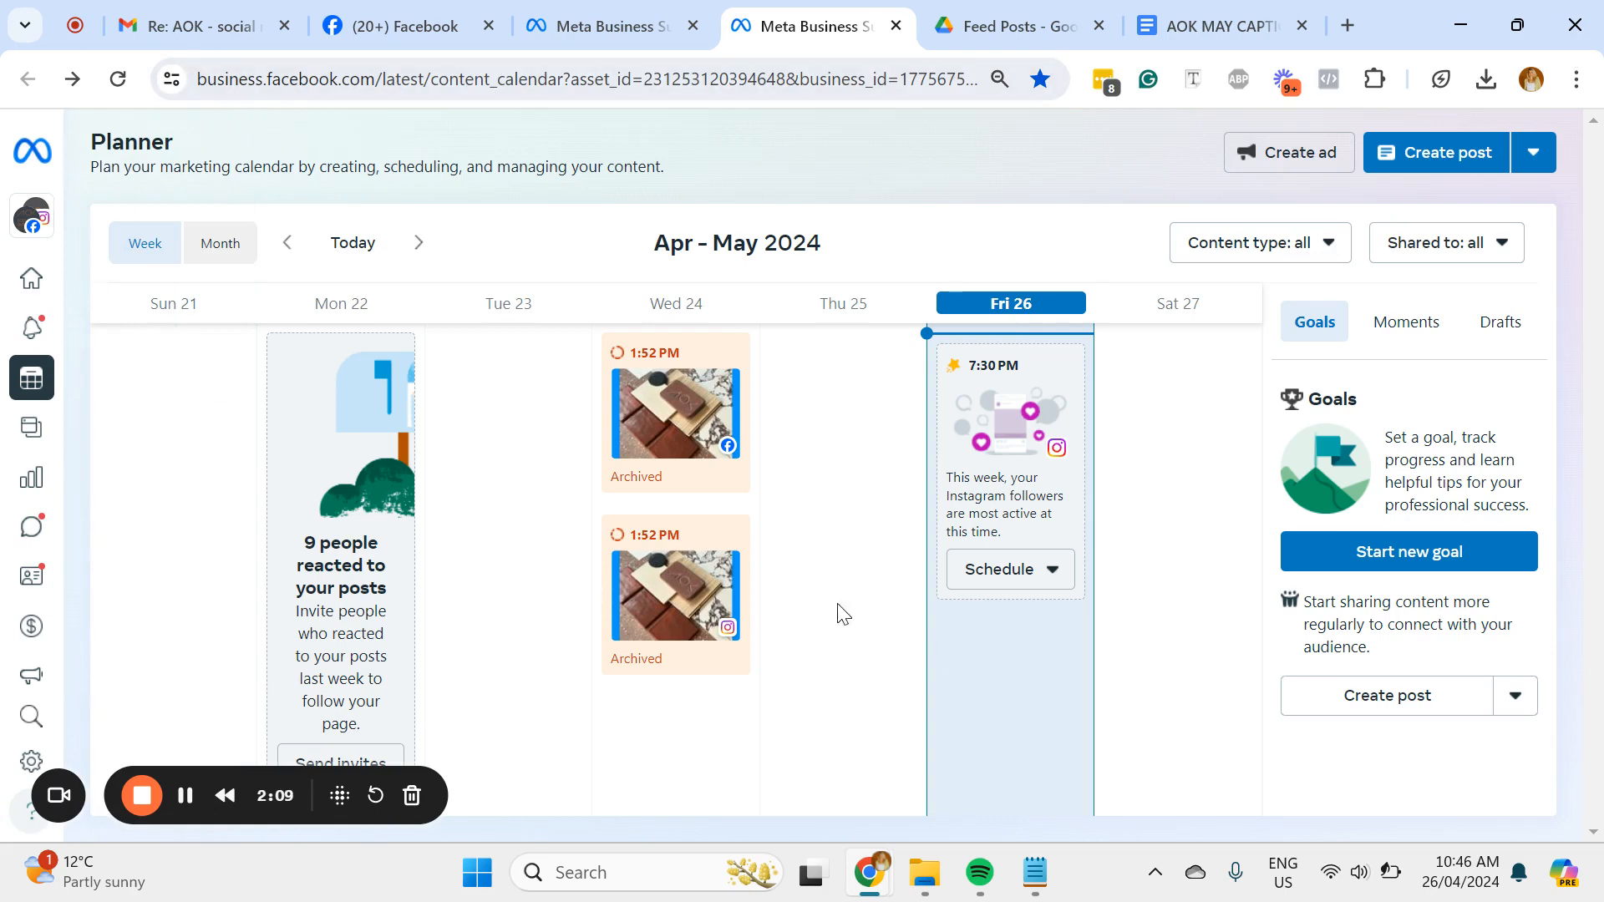
left_click(1438, 165)
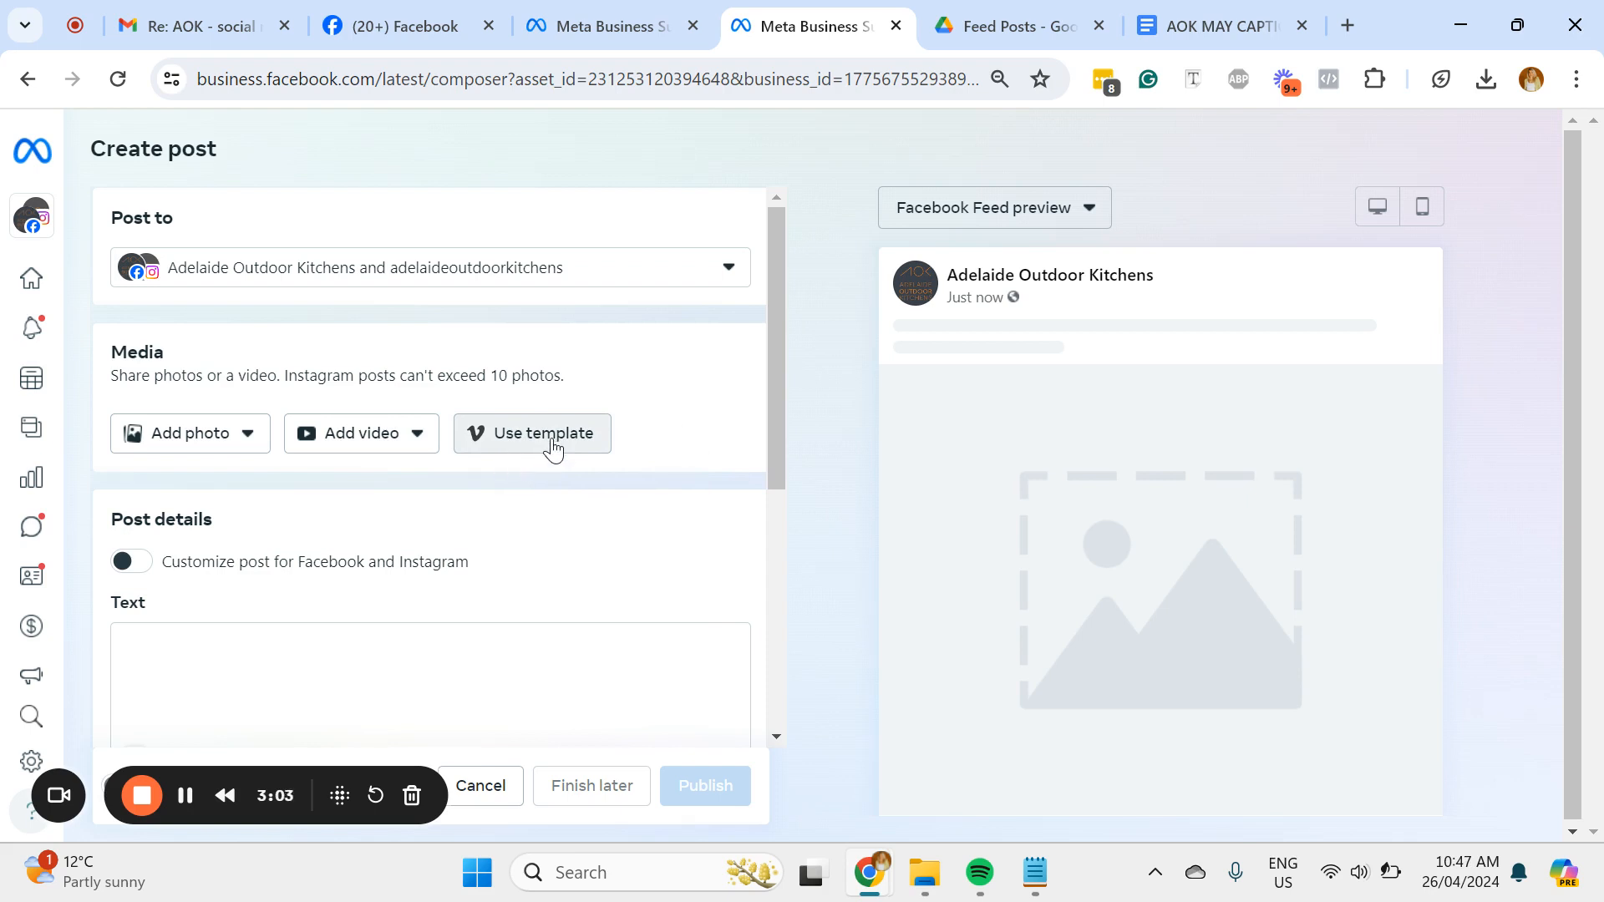
Step: Upload the photos 1.1 (3).png and 1.2 (1).png from the desktop to the new post
left_click(414, 456)
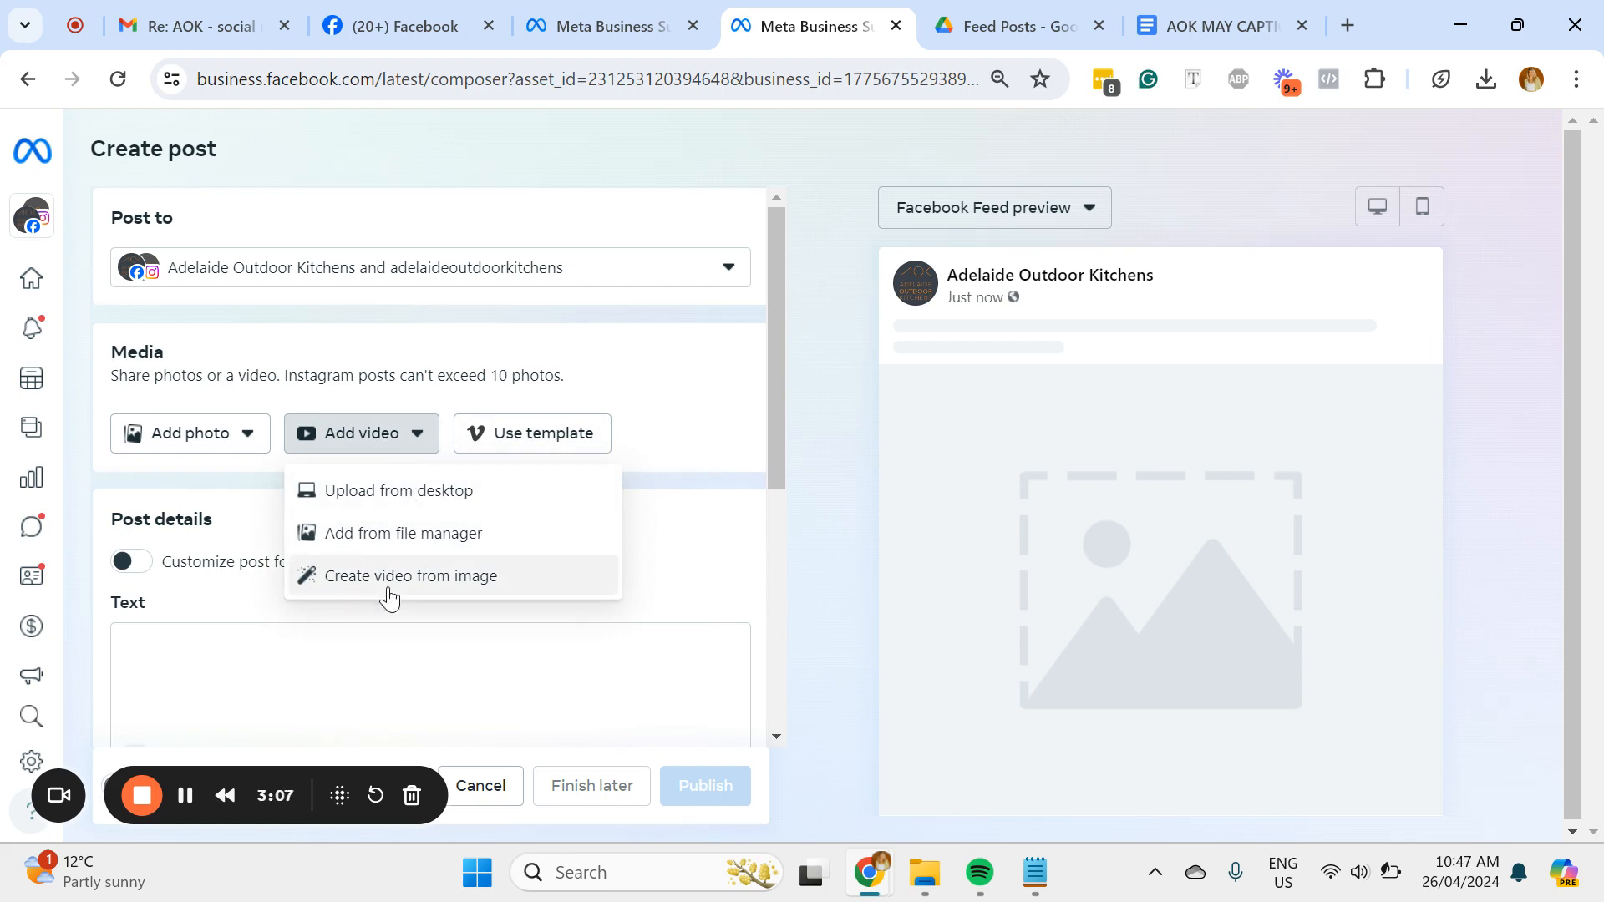
left_click(239, 446)
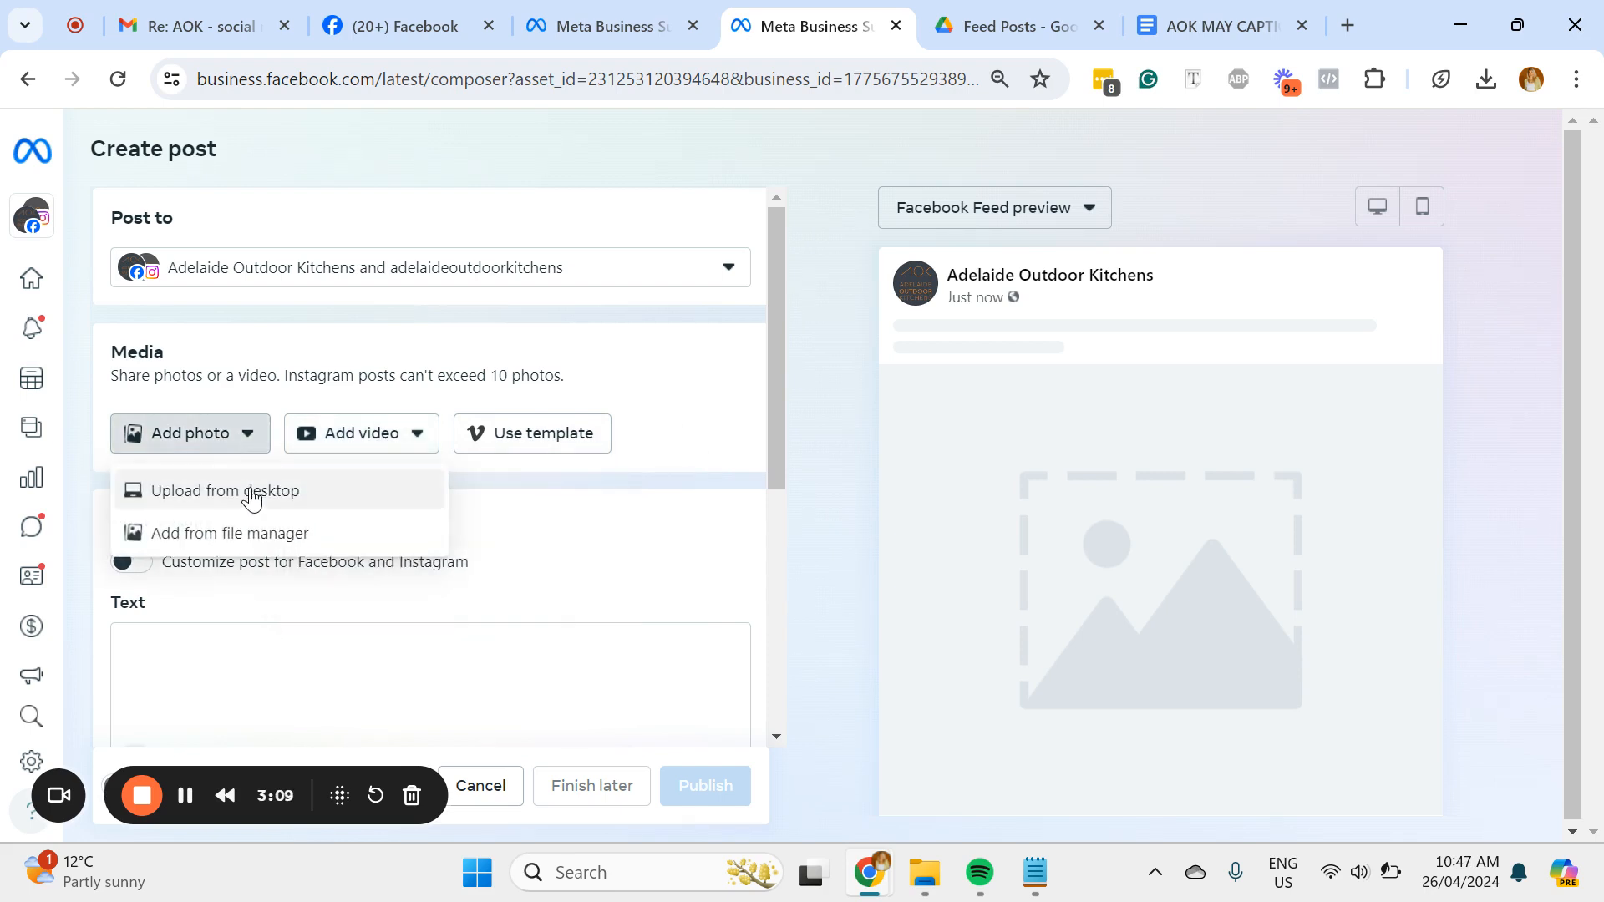
left_click(253, 495)
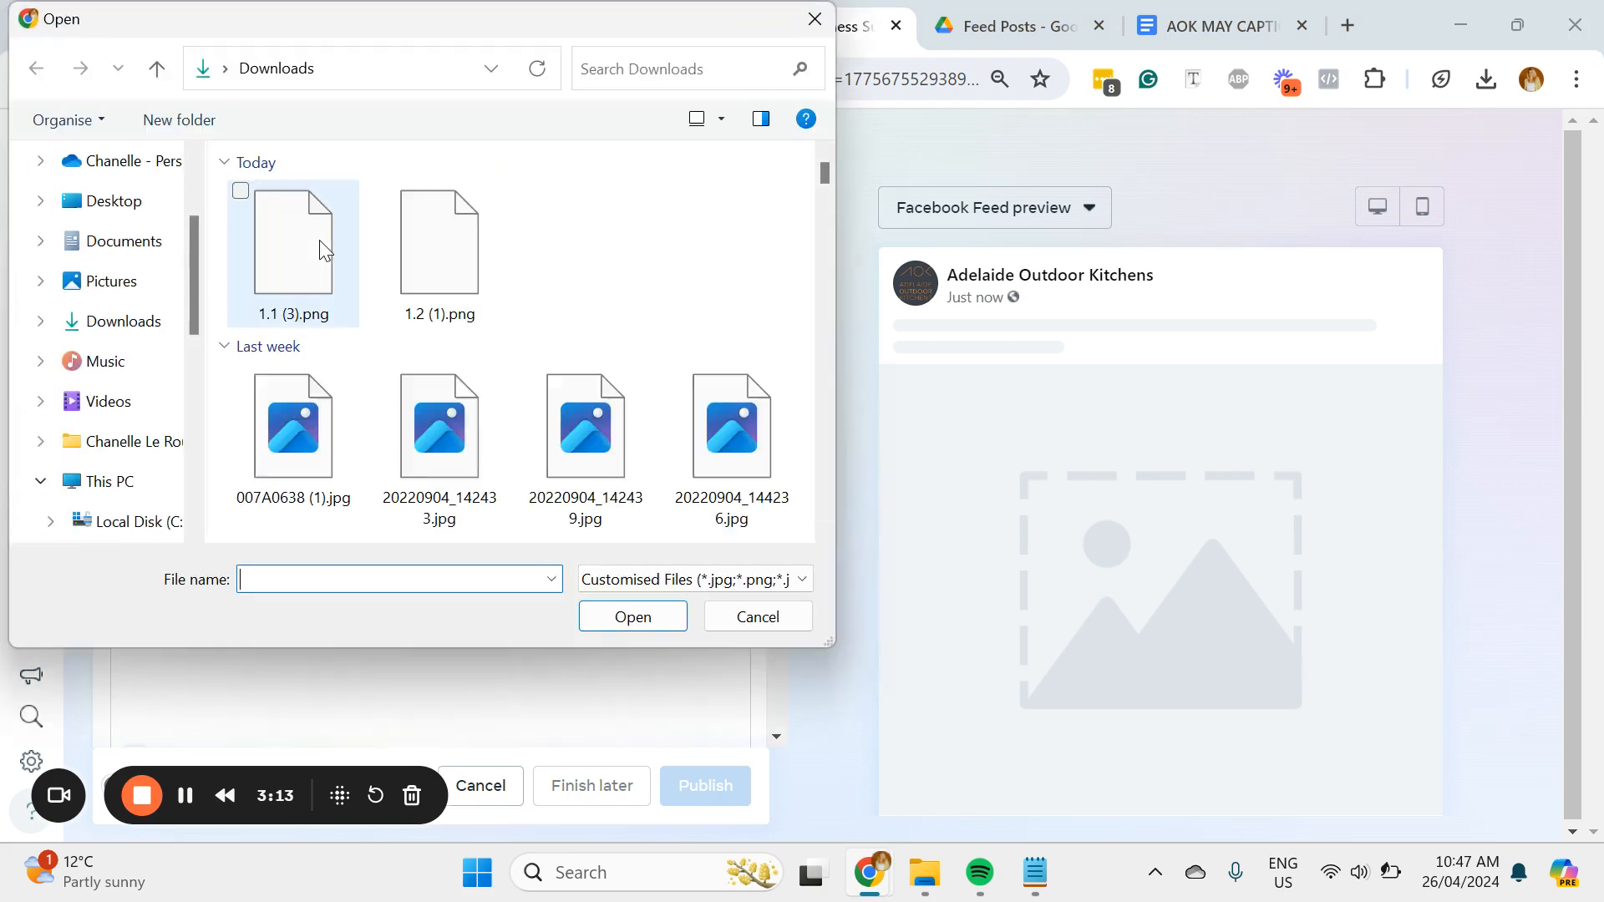
left_click(322, 239)
left_click(450, 273, "ctrl")
left_click(633, 617)
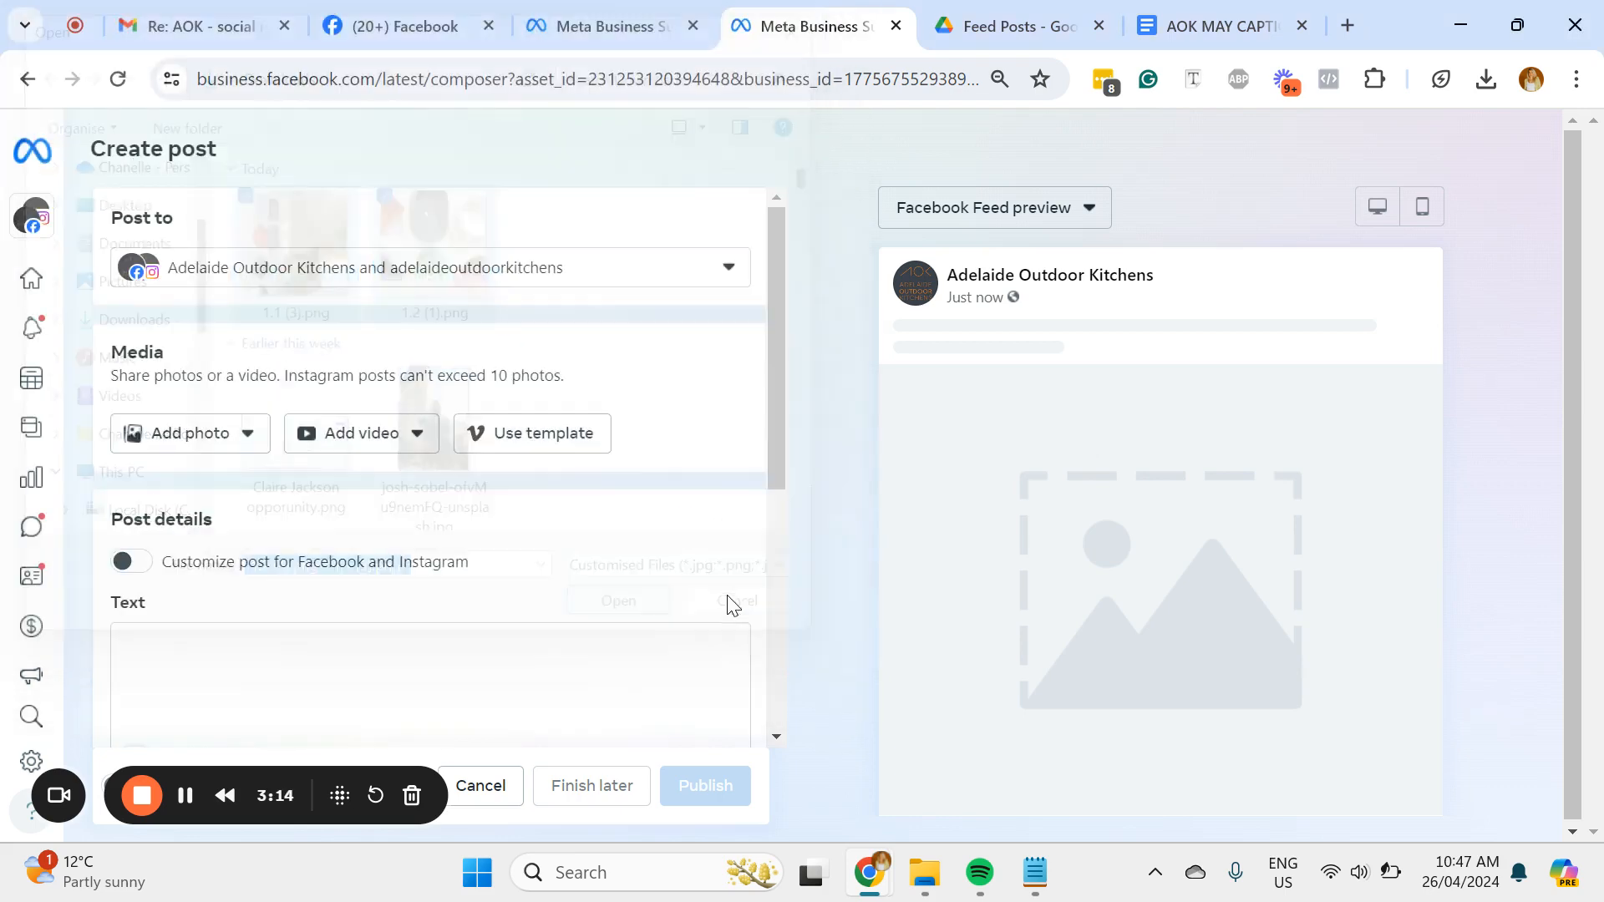
Step: Paste the copied showroom caption with its hashtags into the post's text and check it from the beginning
scroll(476, 656, "down", 4)
left_click(304, 437)
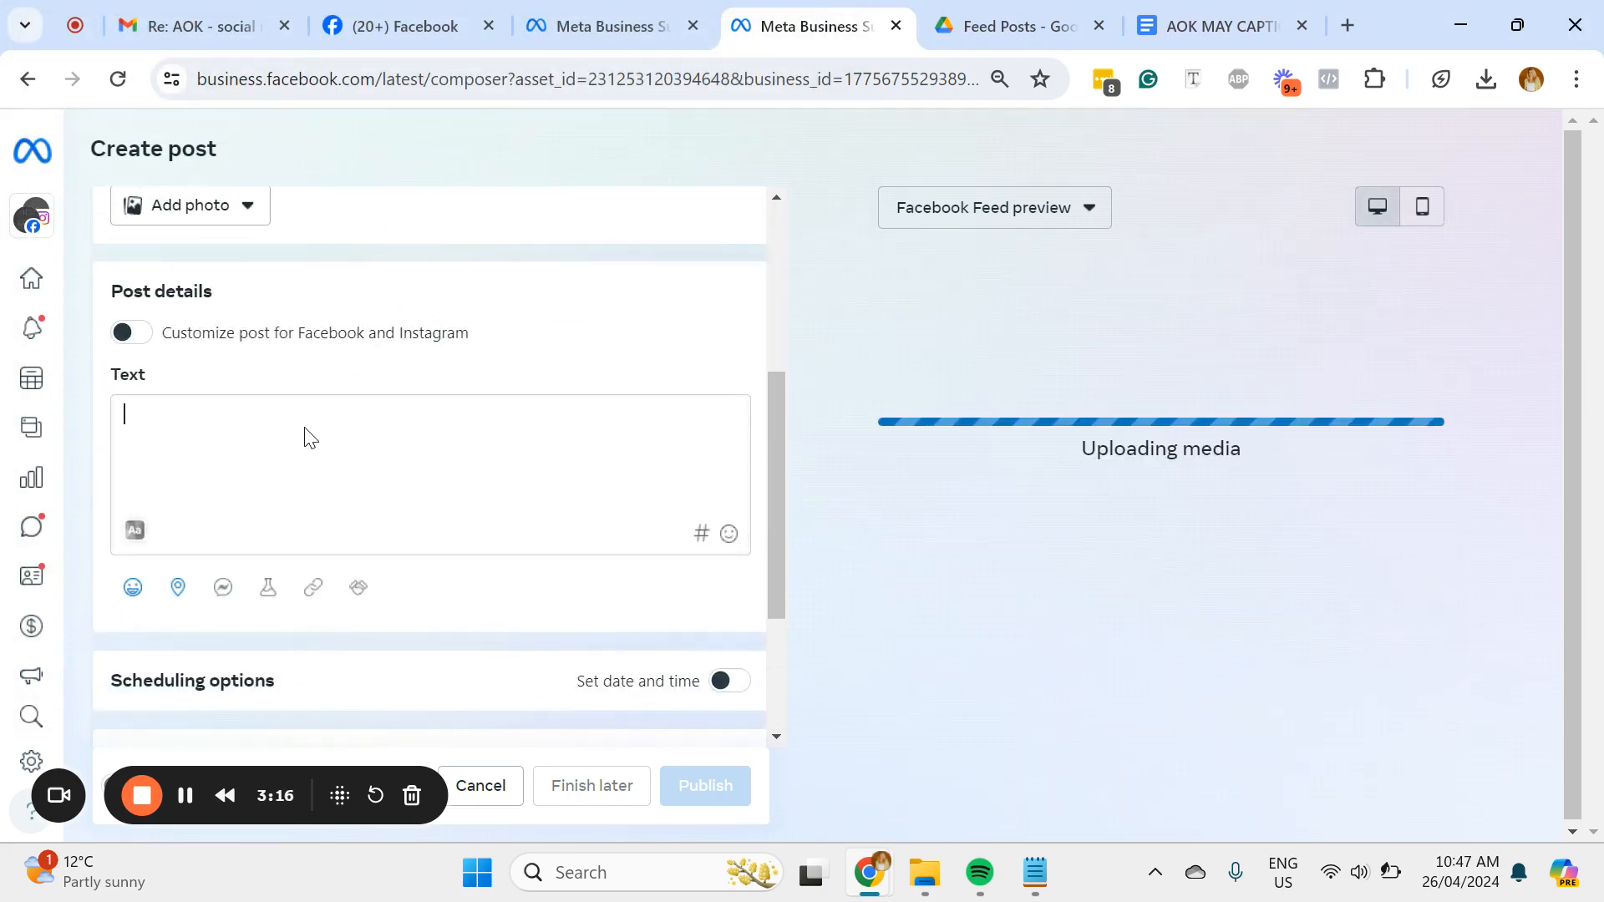
key("ctrl+v")
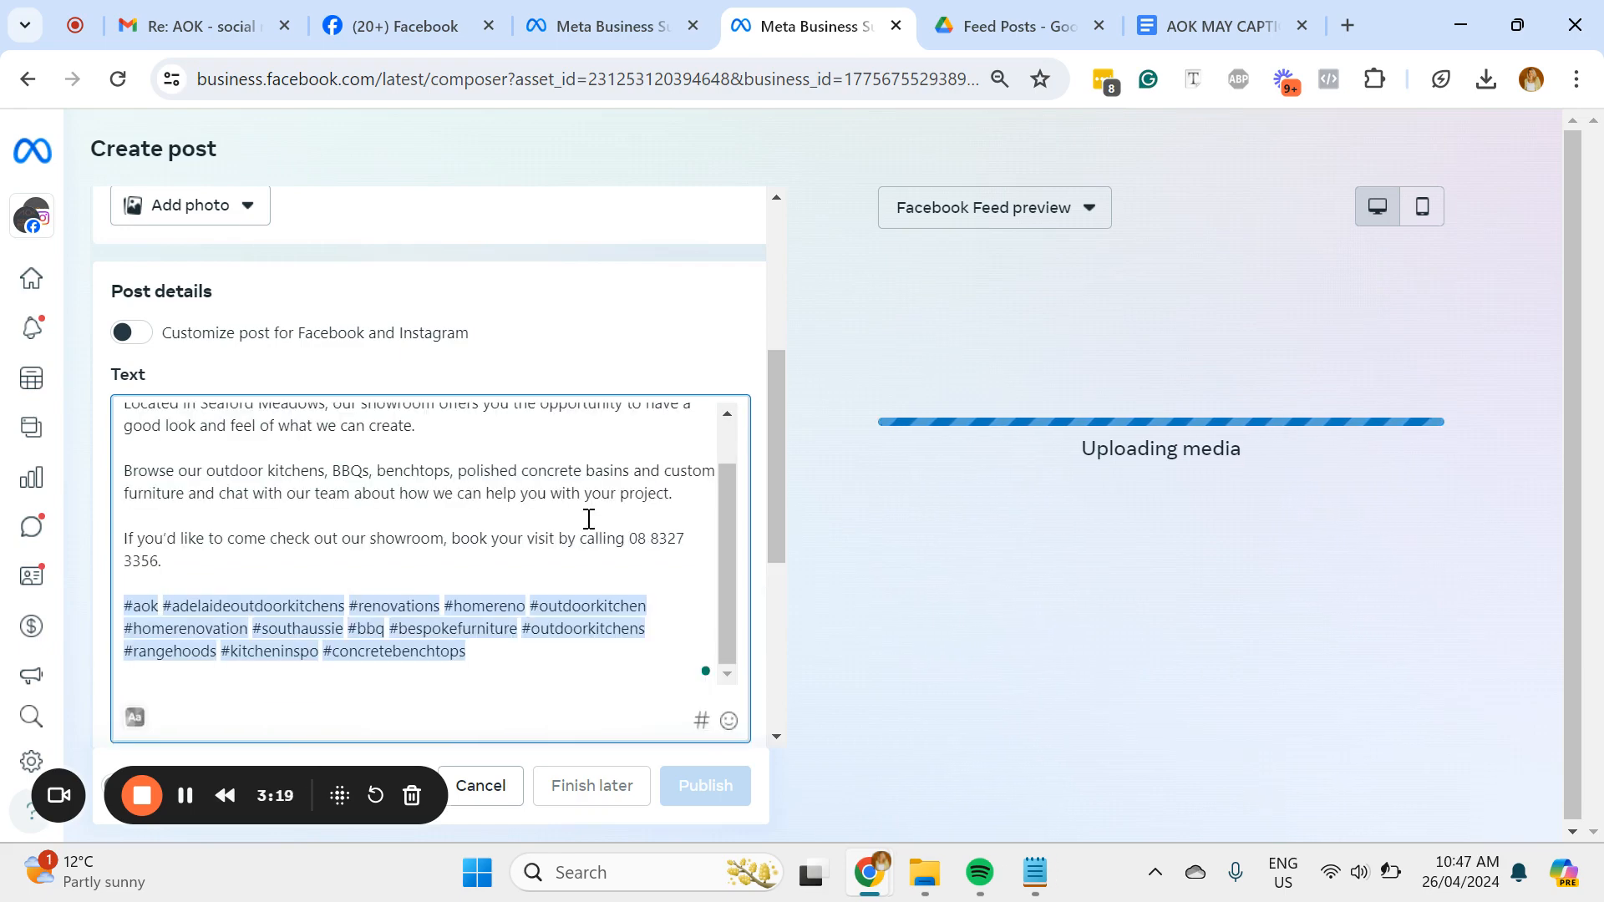
scroll(589, 527, "up", 2)
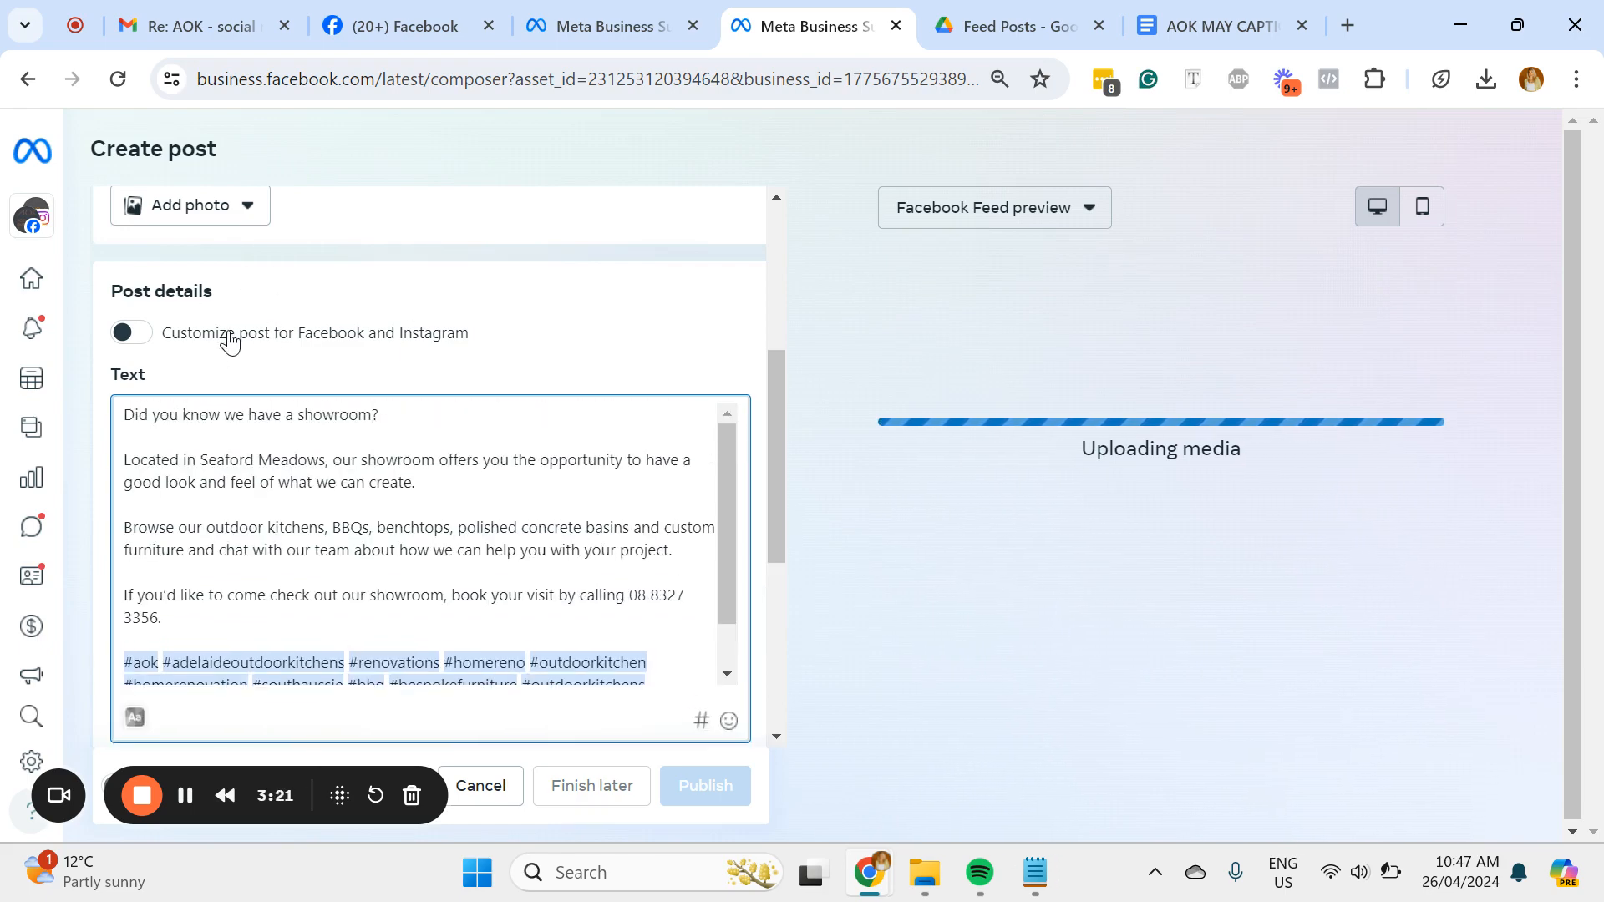
Step: Turn on separate customization for Facebook and Instagram, and delete the hashtags from the Instagram text
left_click(147, 343)
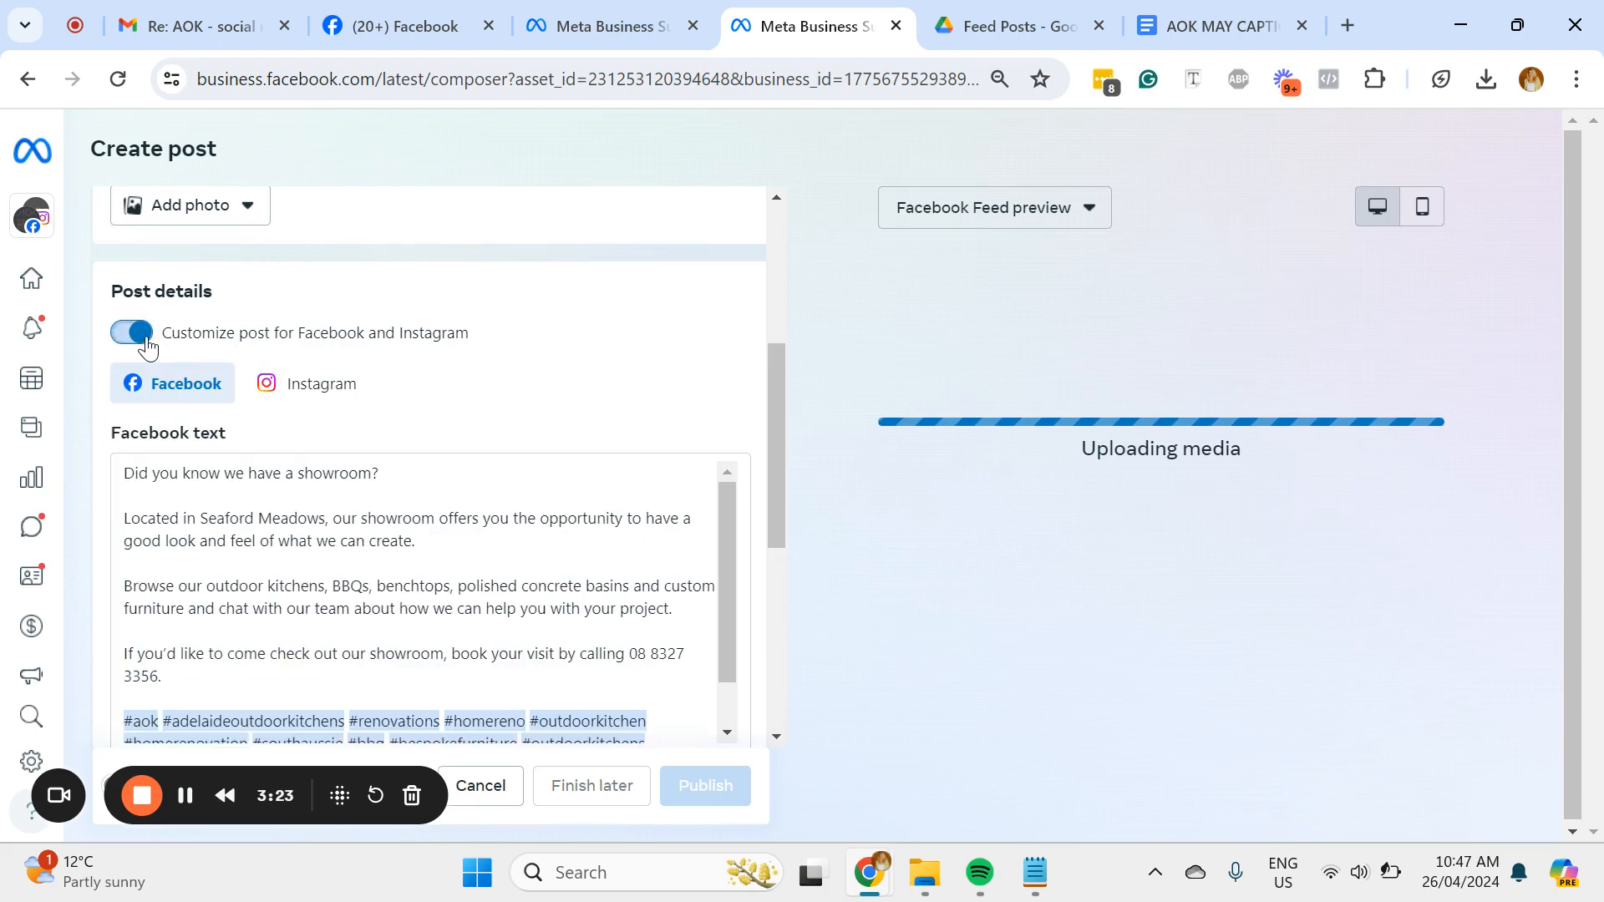
left_click(342, 398)
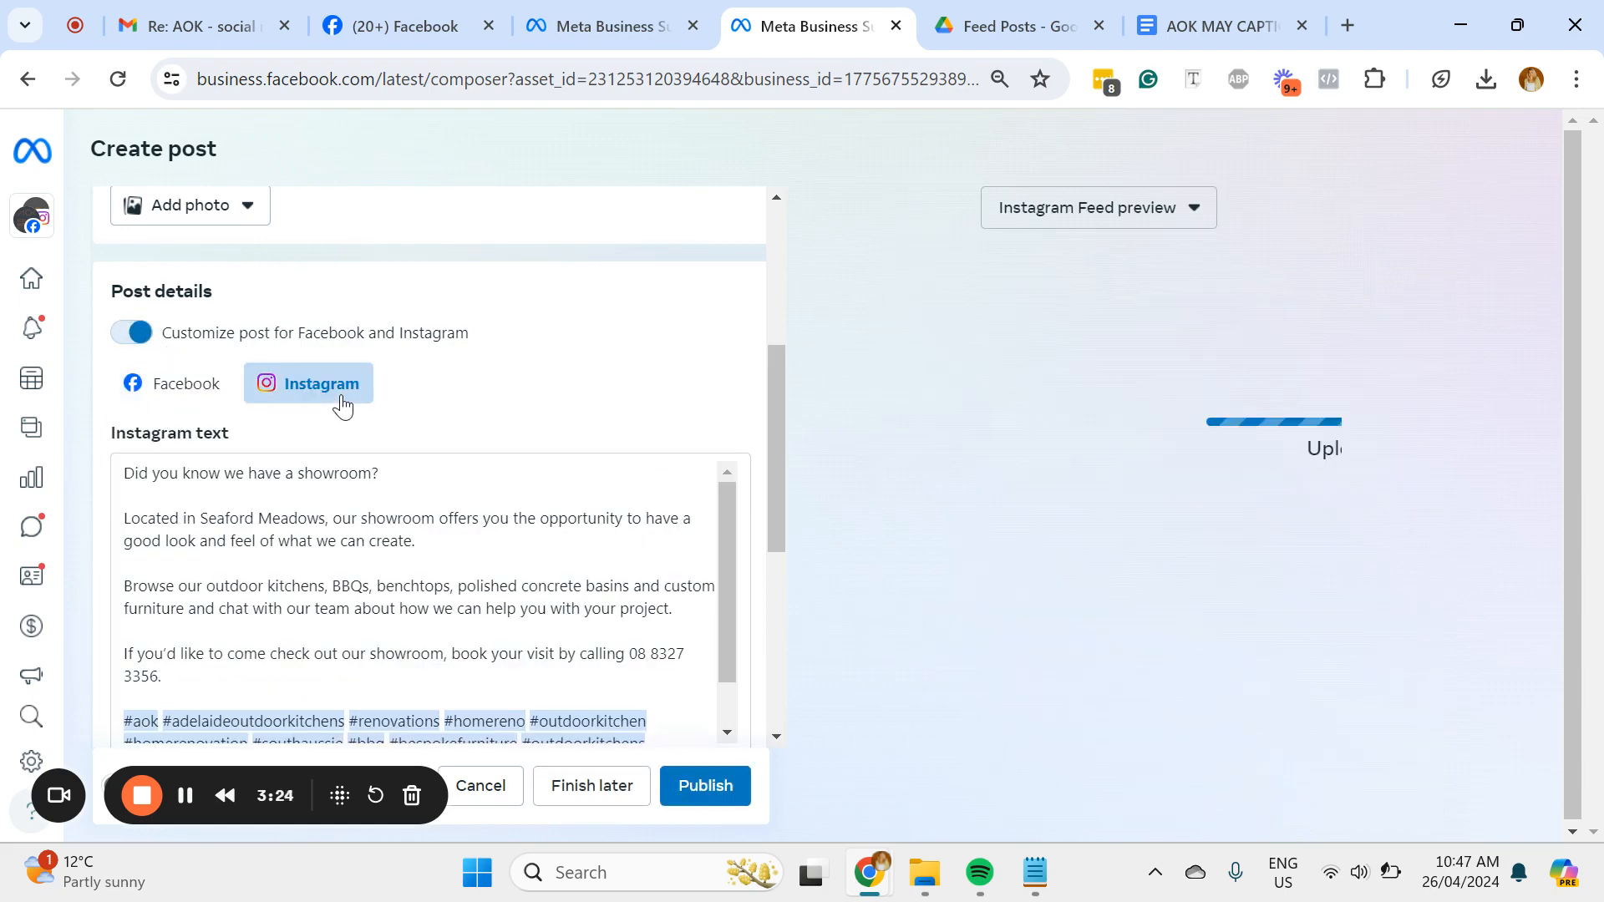
left_click(212, 674)
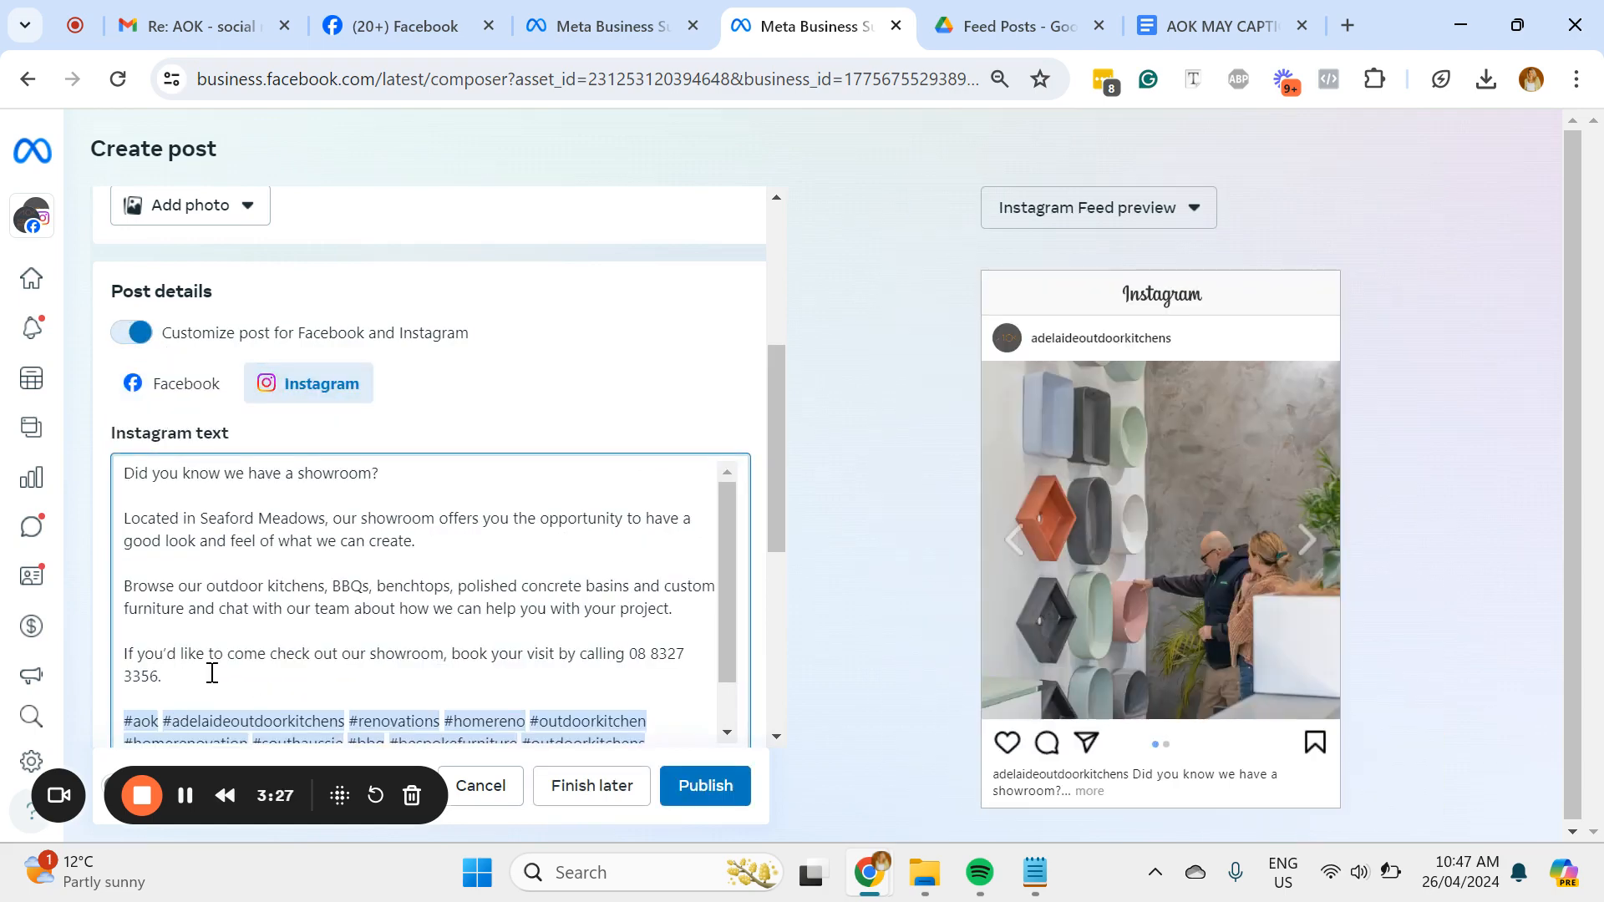
key("BackSpace")
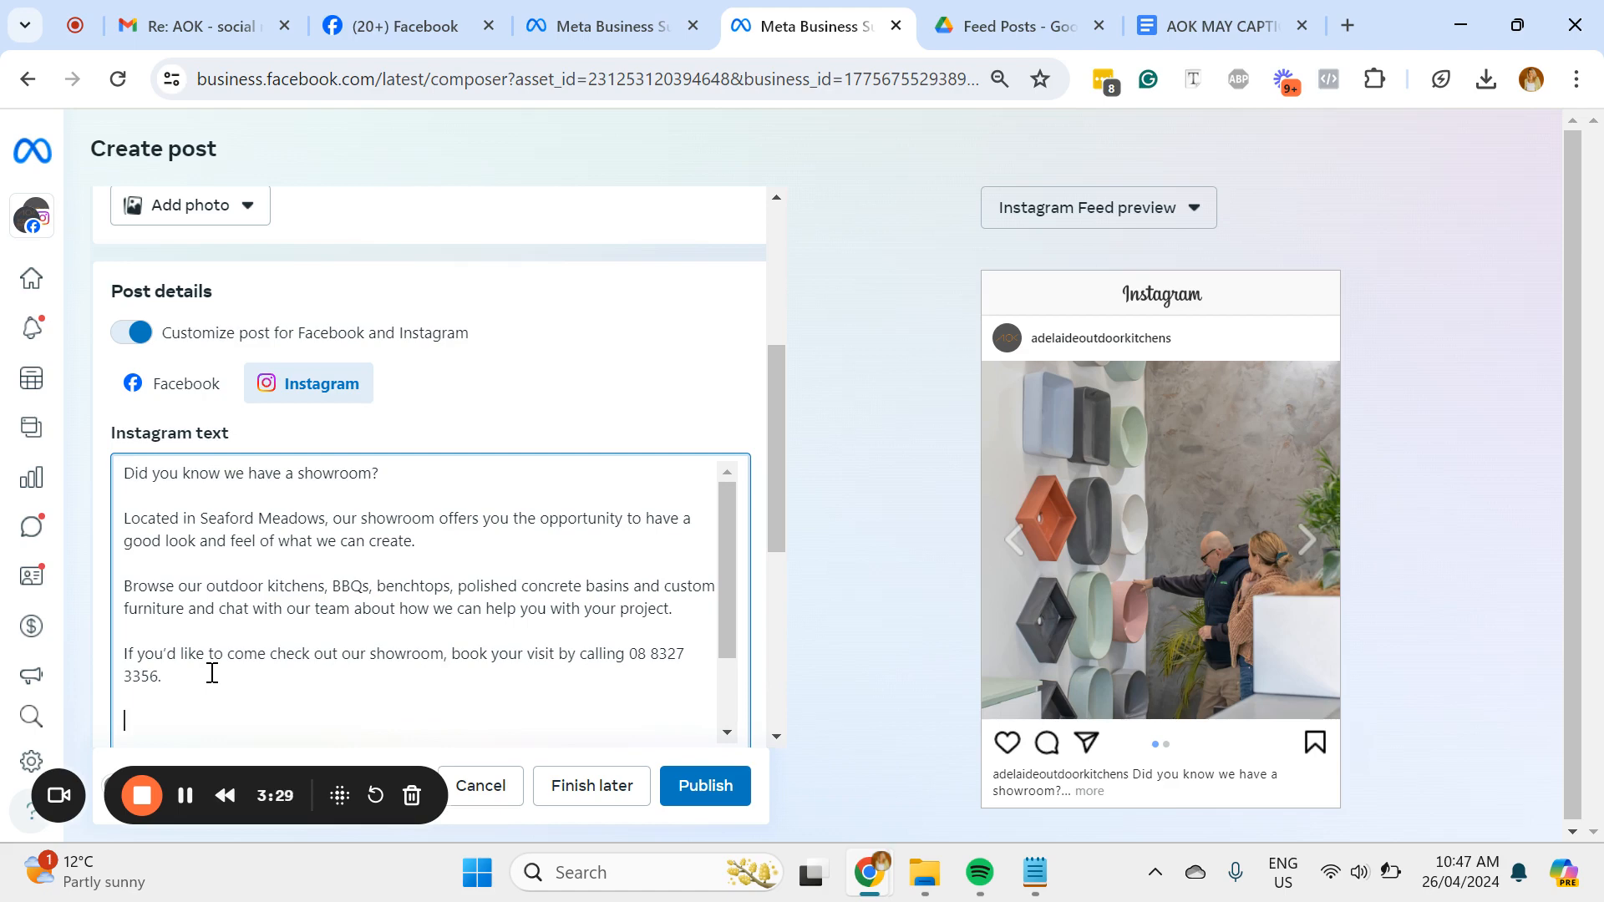
Step: Add a closing line to the Instagram text pointing to the link in bio for more info
type("Lionk in bio for more info")
left_click(134, 721)
left_click(140, 569)
Step: Delete the link-in-bio line from the Instagram text and turn off separate customization for Facebook and Instagram
left_click_drag(337, 710, 100, 723)
key("BackSpace")
key("BackSpace")
key("BackSpace")
key("Delete")
key("Delete")
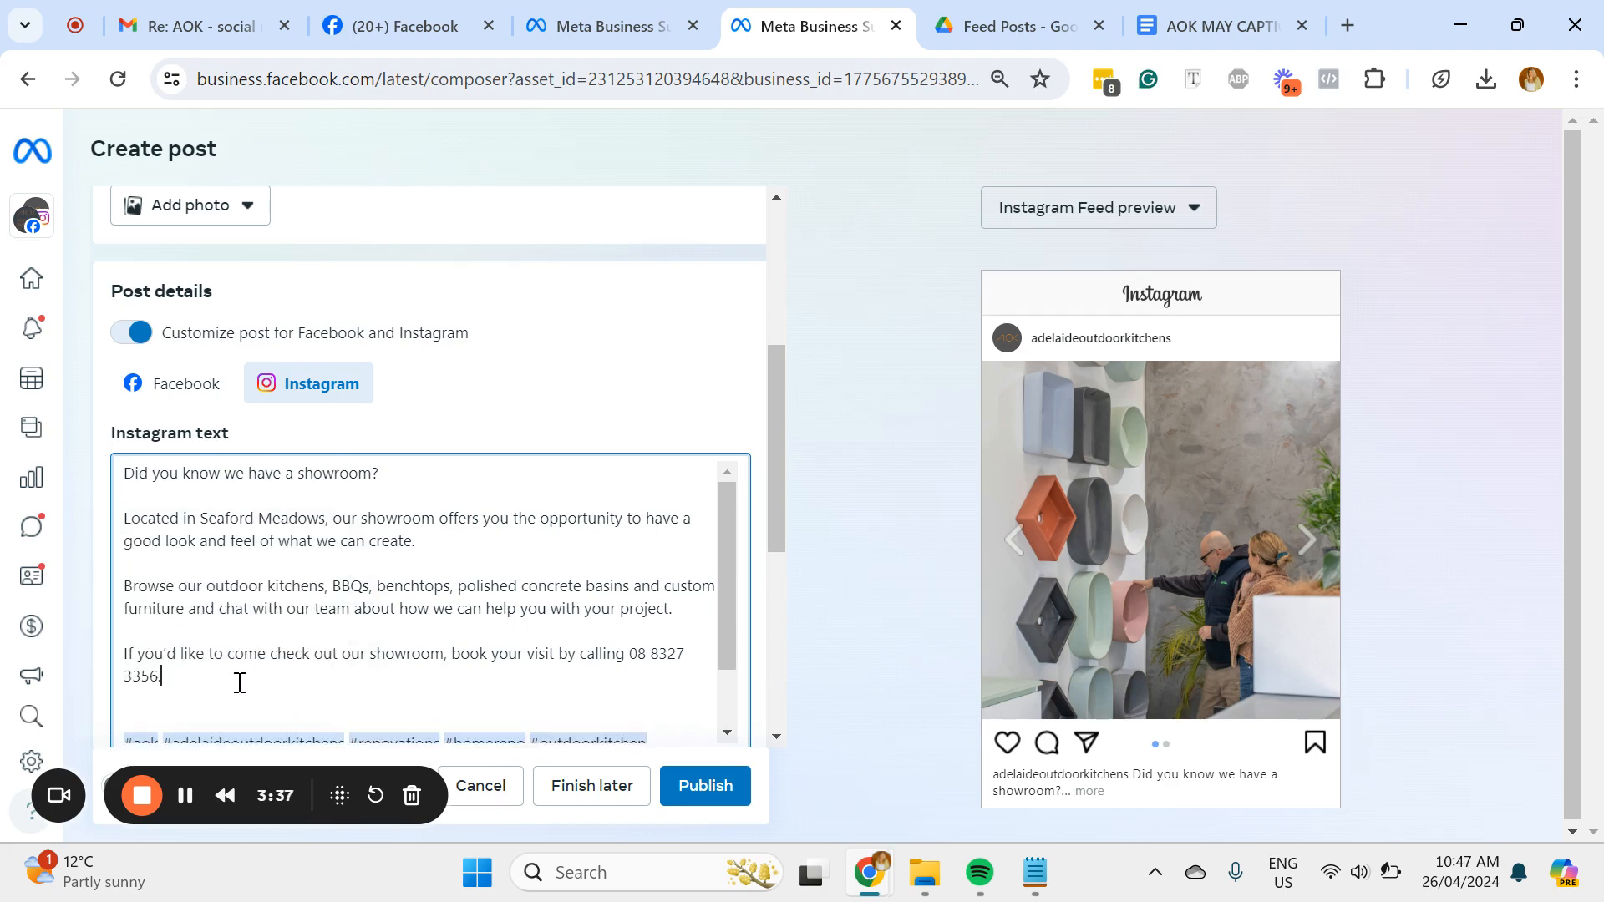
left_click(136, 338)
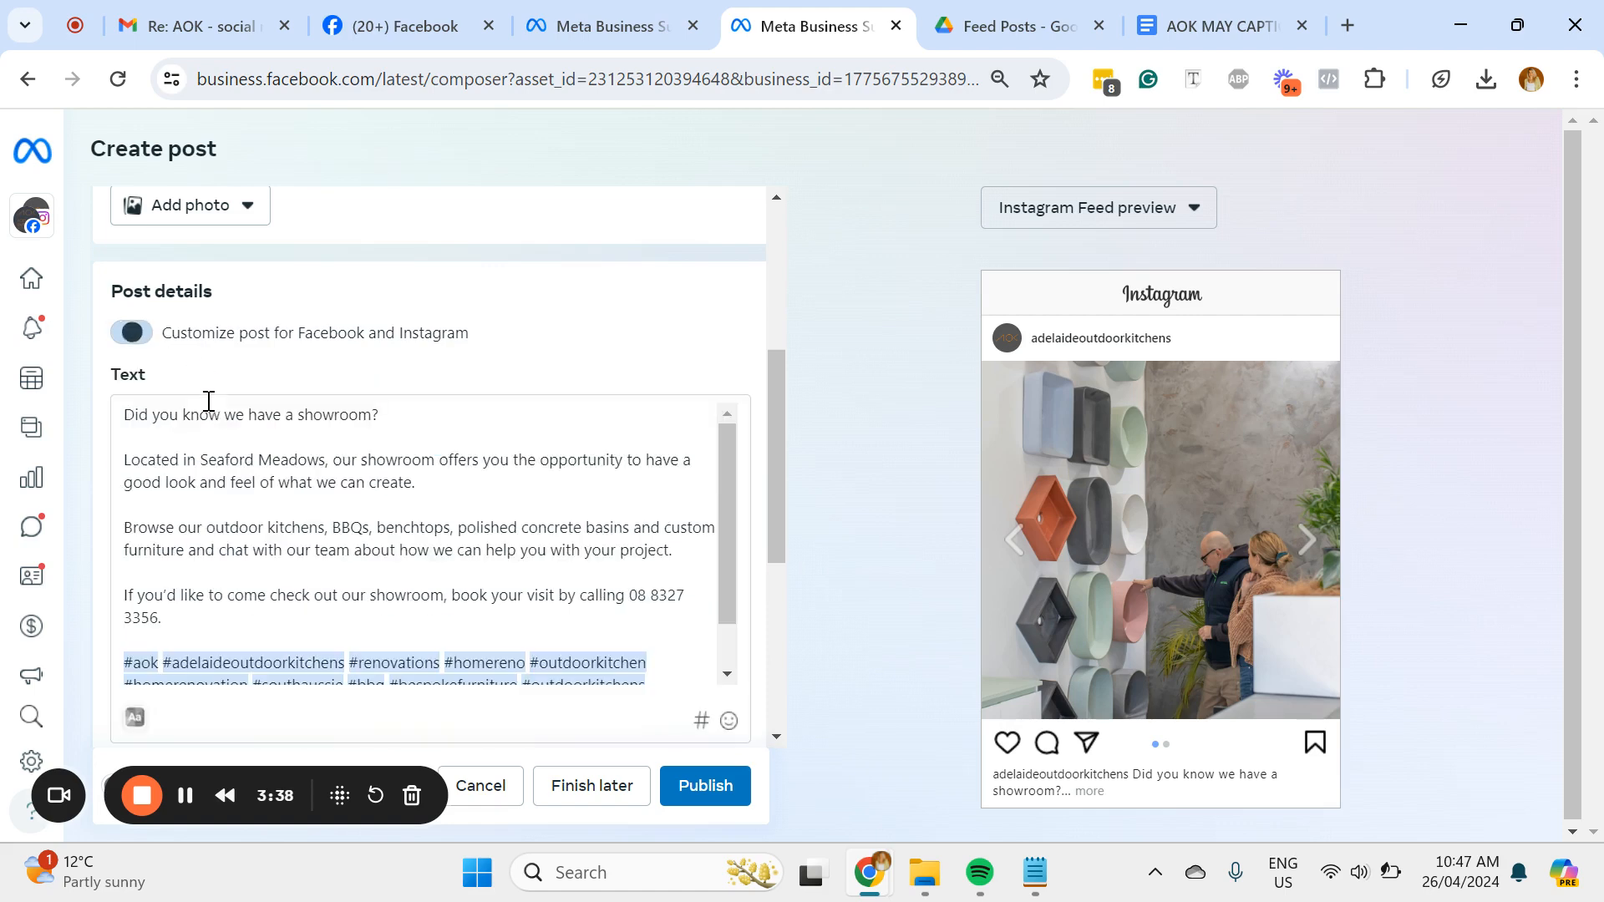
Step: Check the end of the shared caption and add Adelaide Outdoor Kitchens as the post's location
left_click_drag(719, 461, 722, 543)
scroll(580, 501, "down", 3)
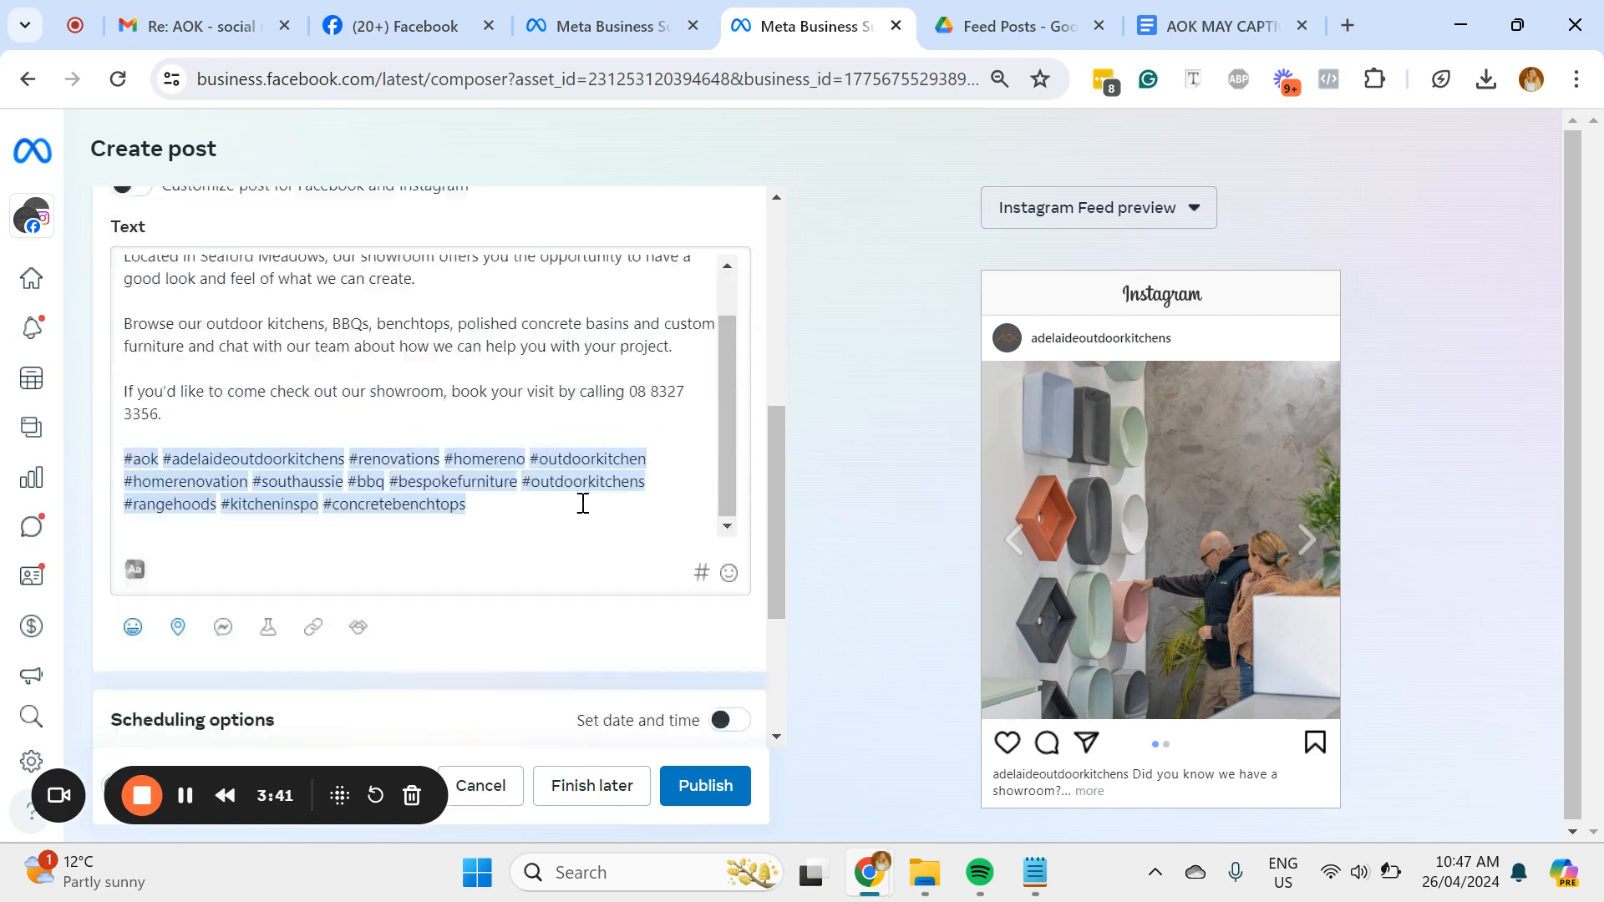
left_click(179, 524)
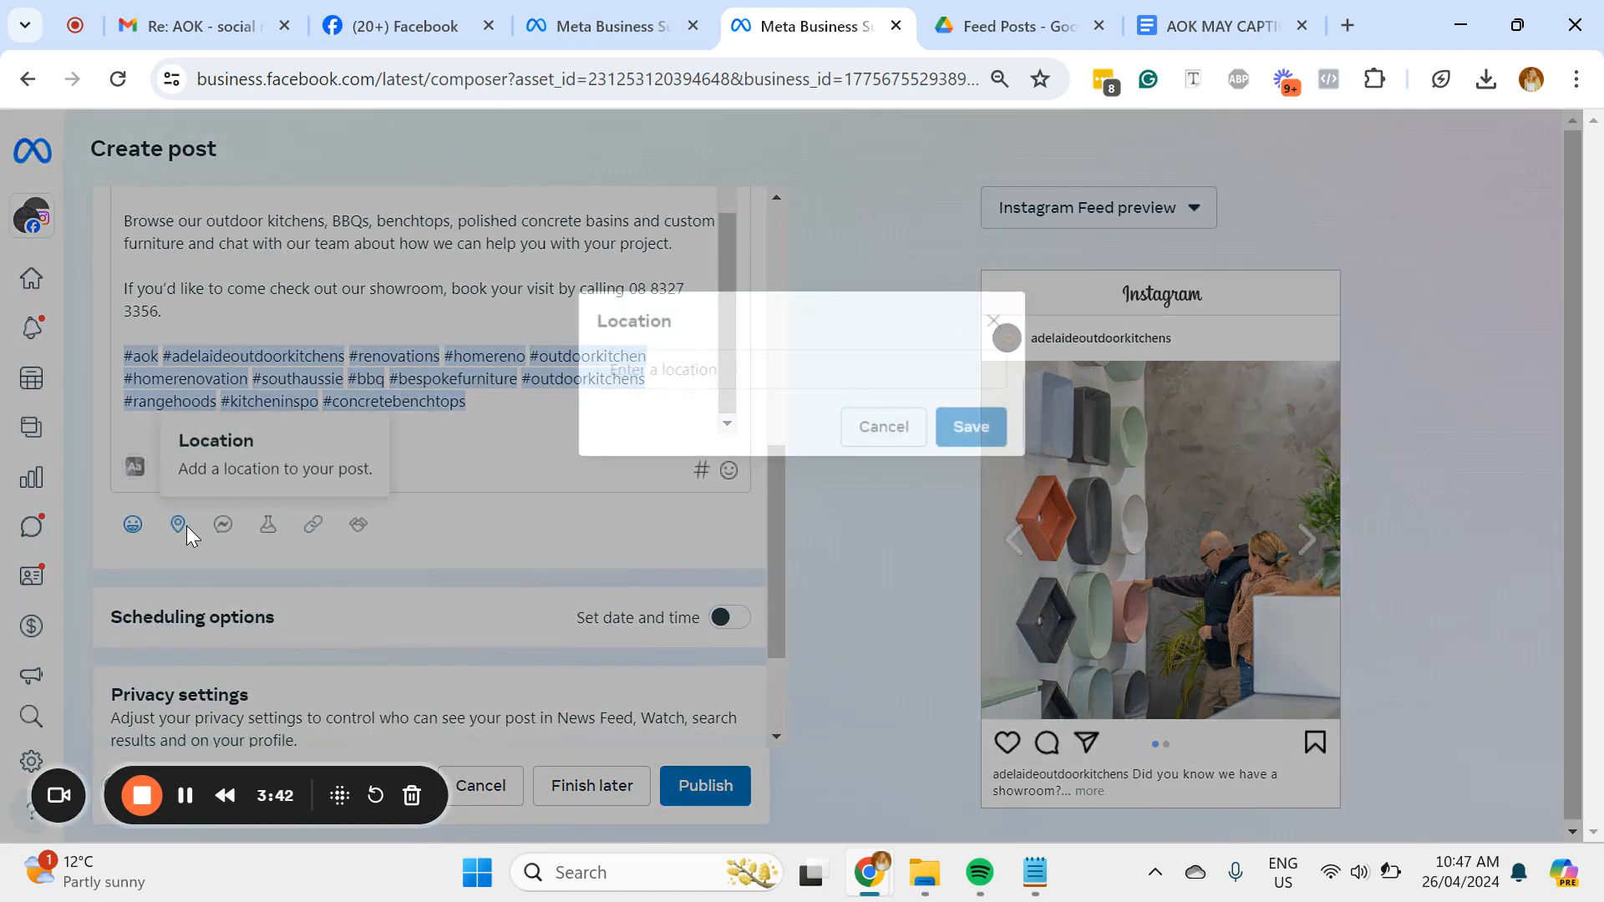
left_click(869, 367)
type("adelaide")
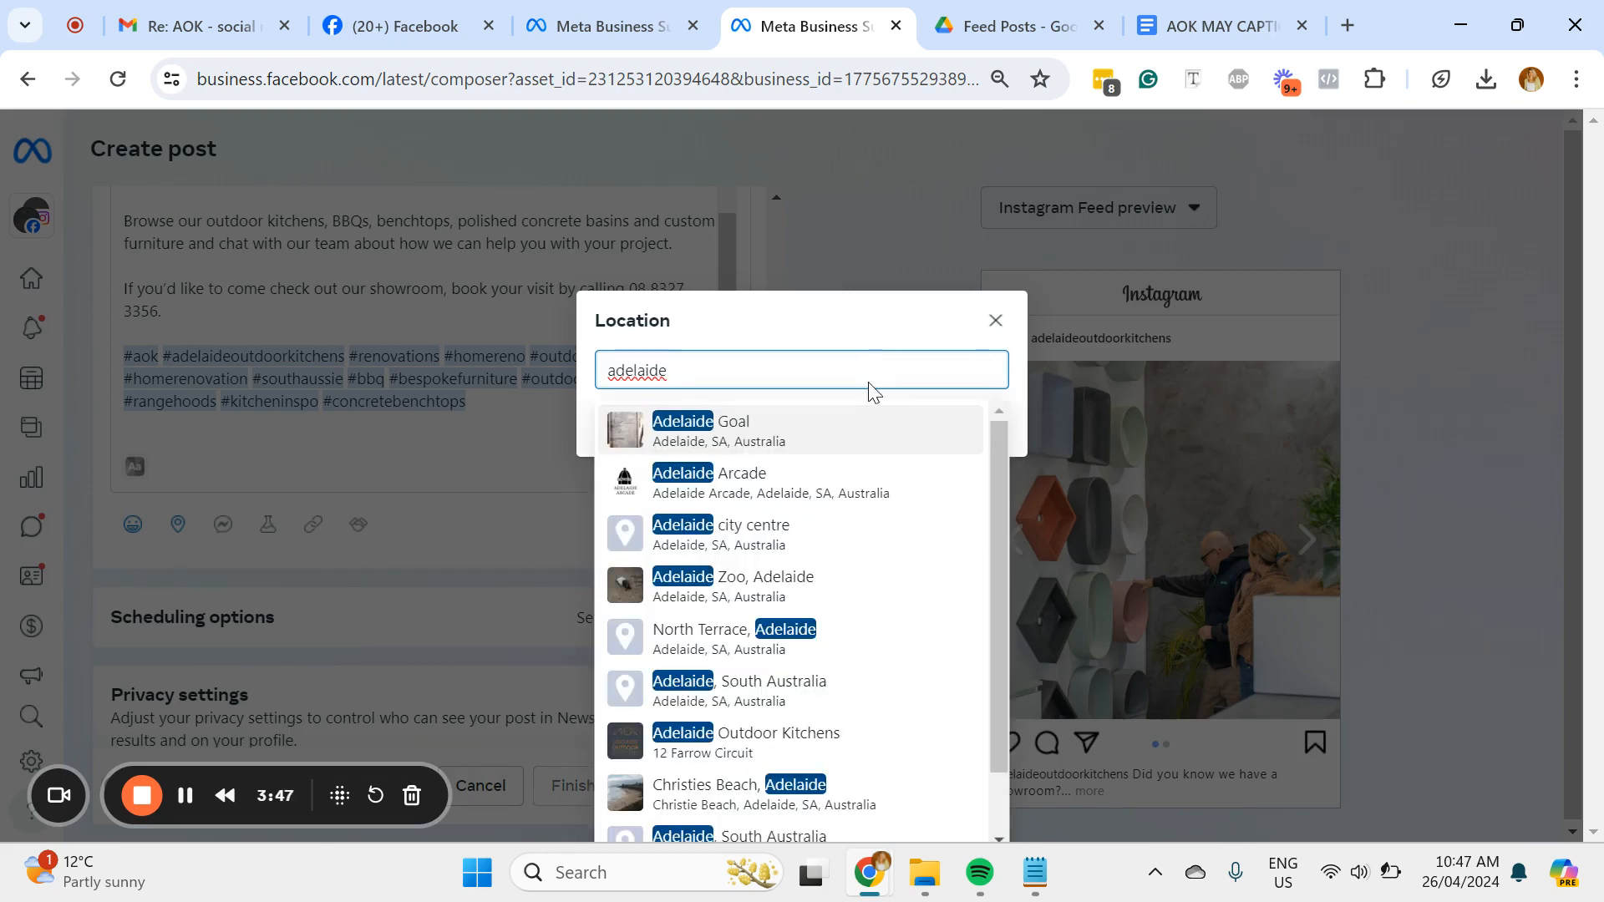
left_click(834, 732)
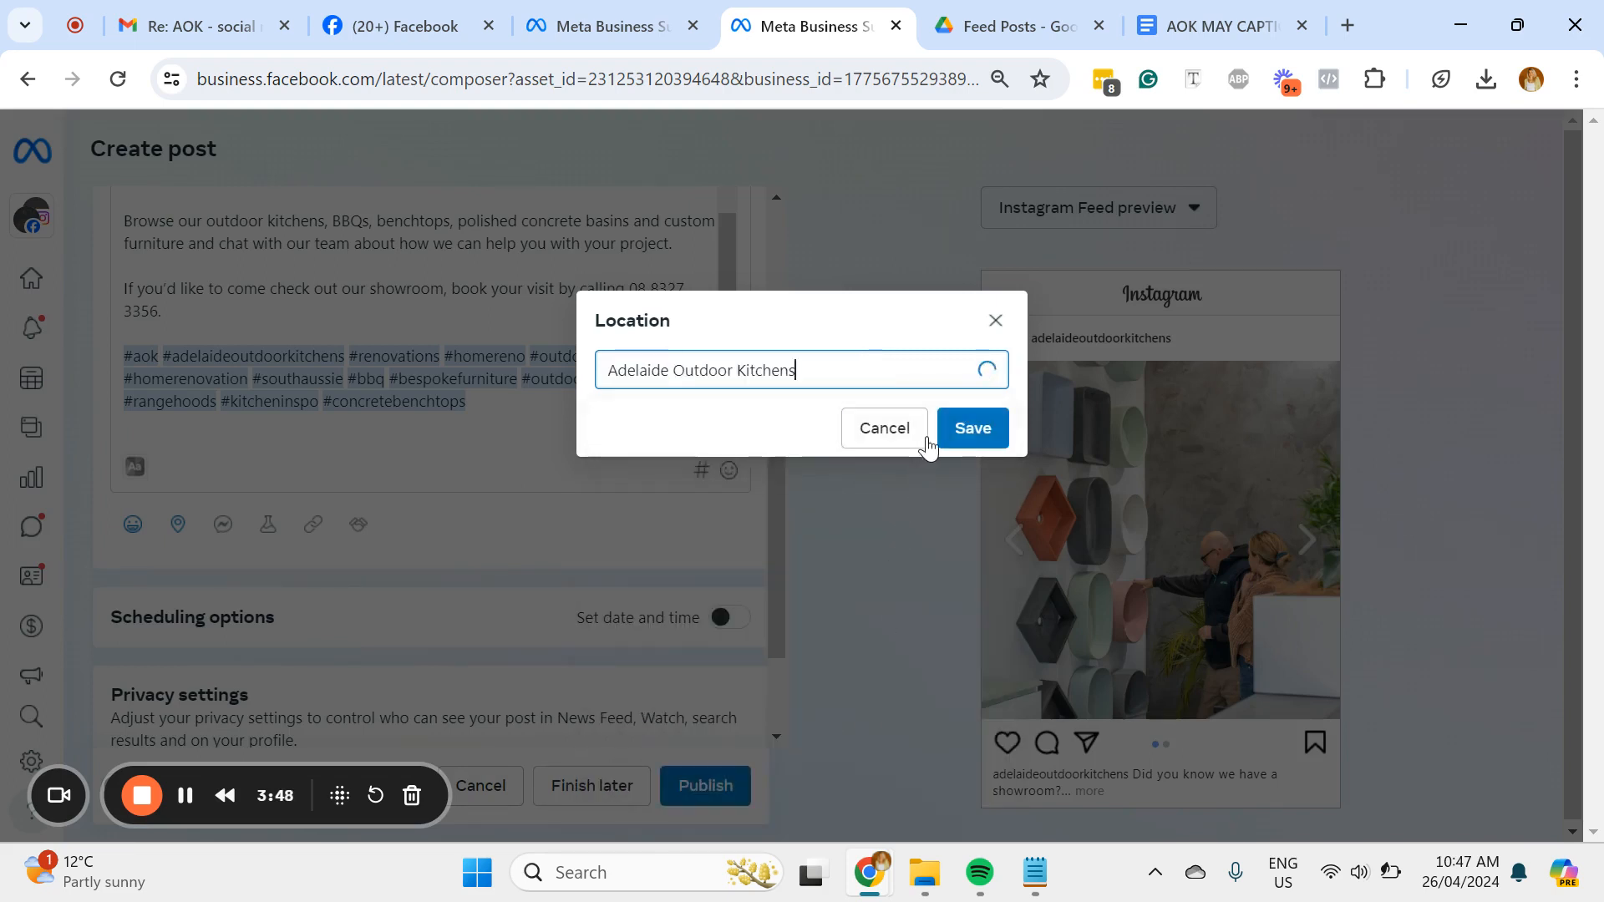
left_click(974, 429)
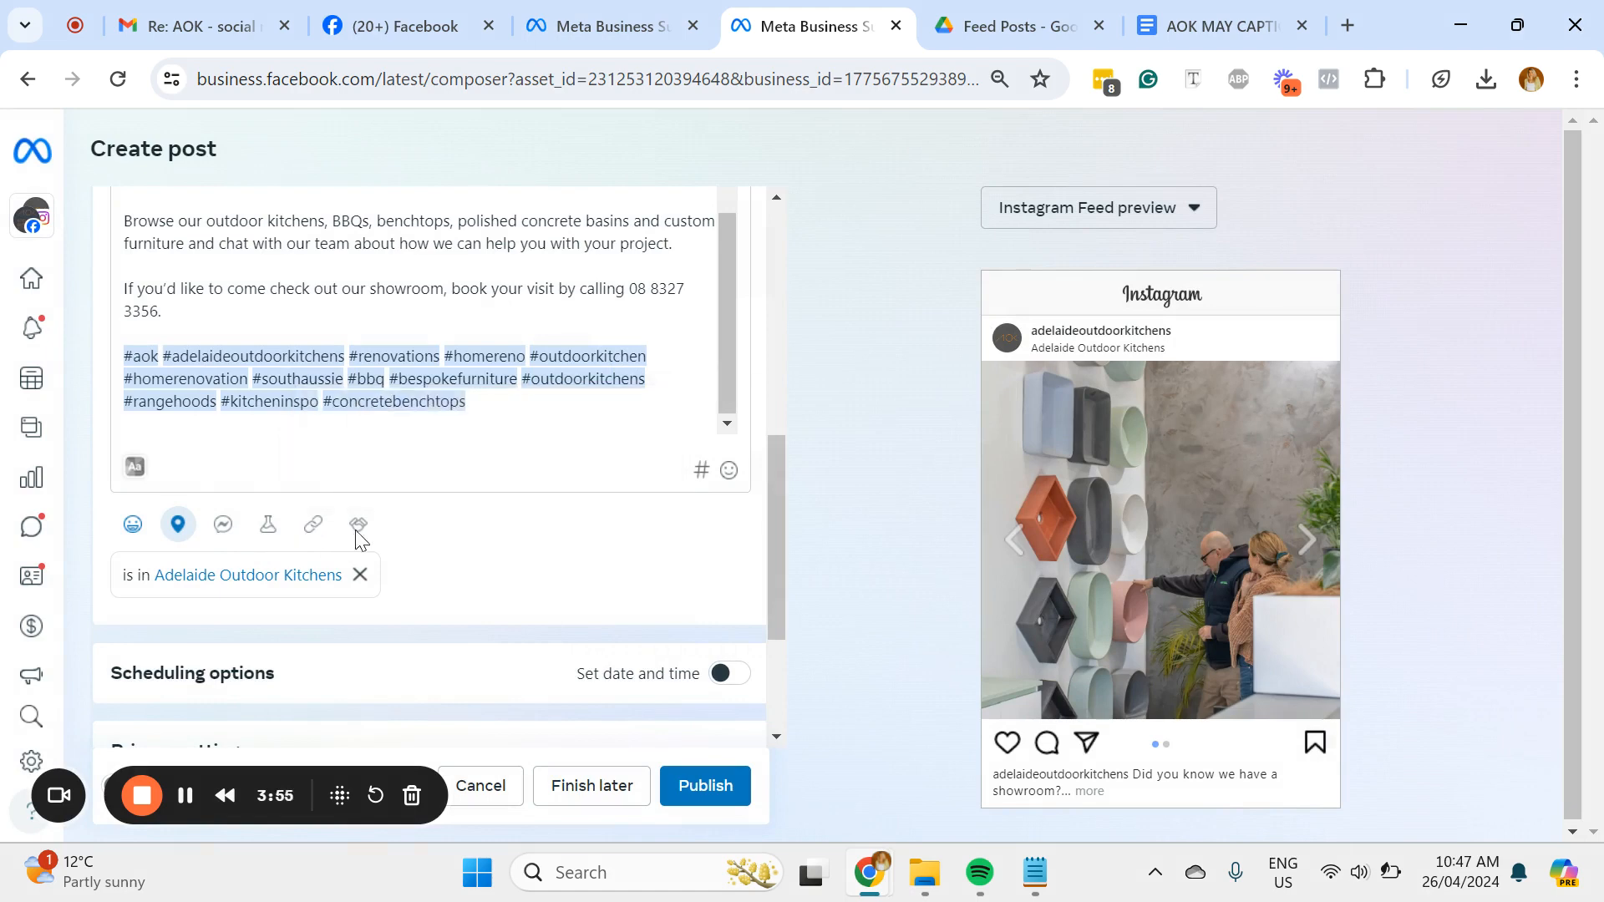
Step: Turn on a set date and time for the post and view the suggested active times without changing the schedule
scroll(655, 582, "down", 2)
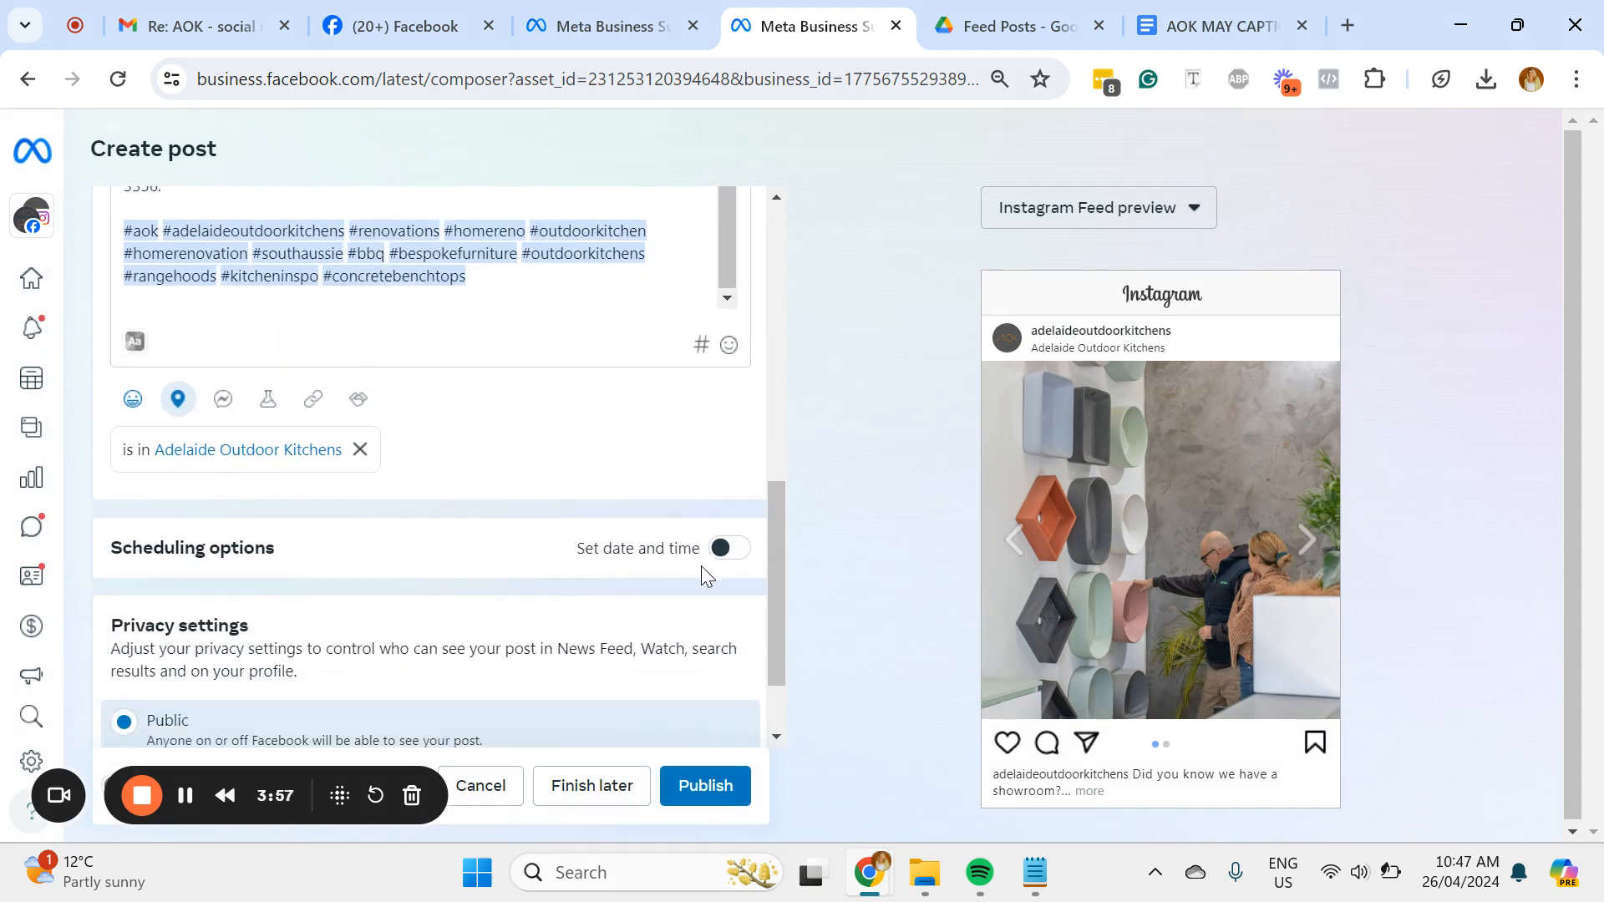
scroll(396, 559, "down", 2)
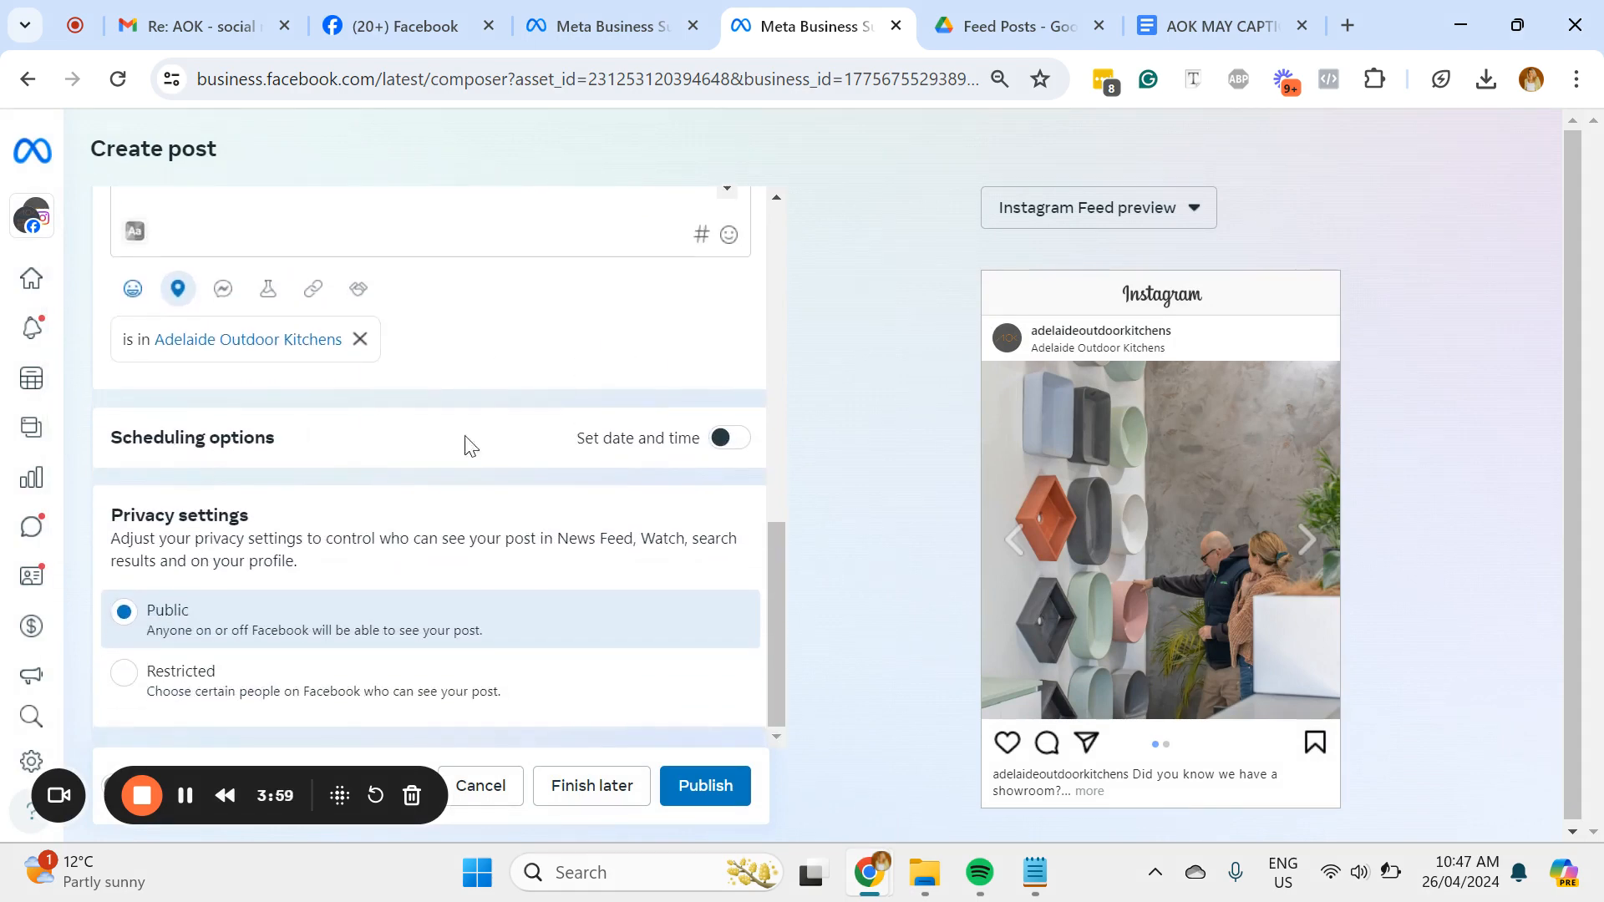
left_click(730, 438)
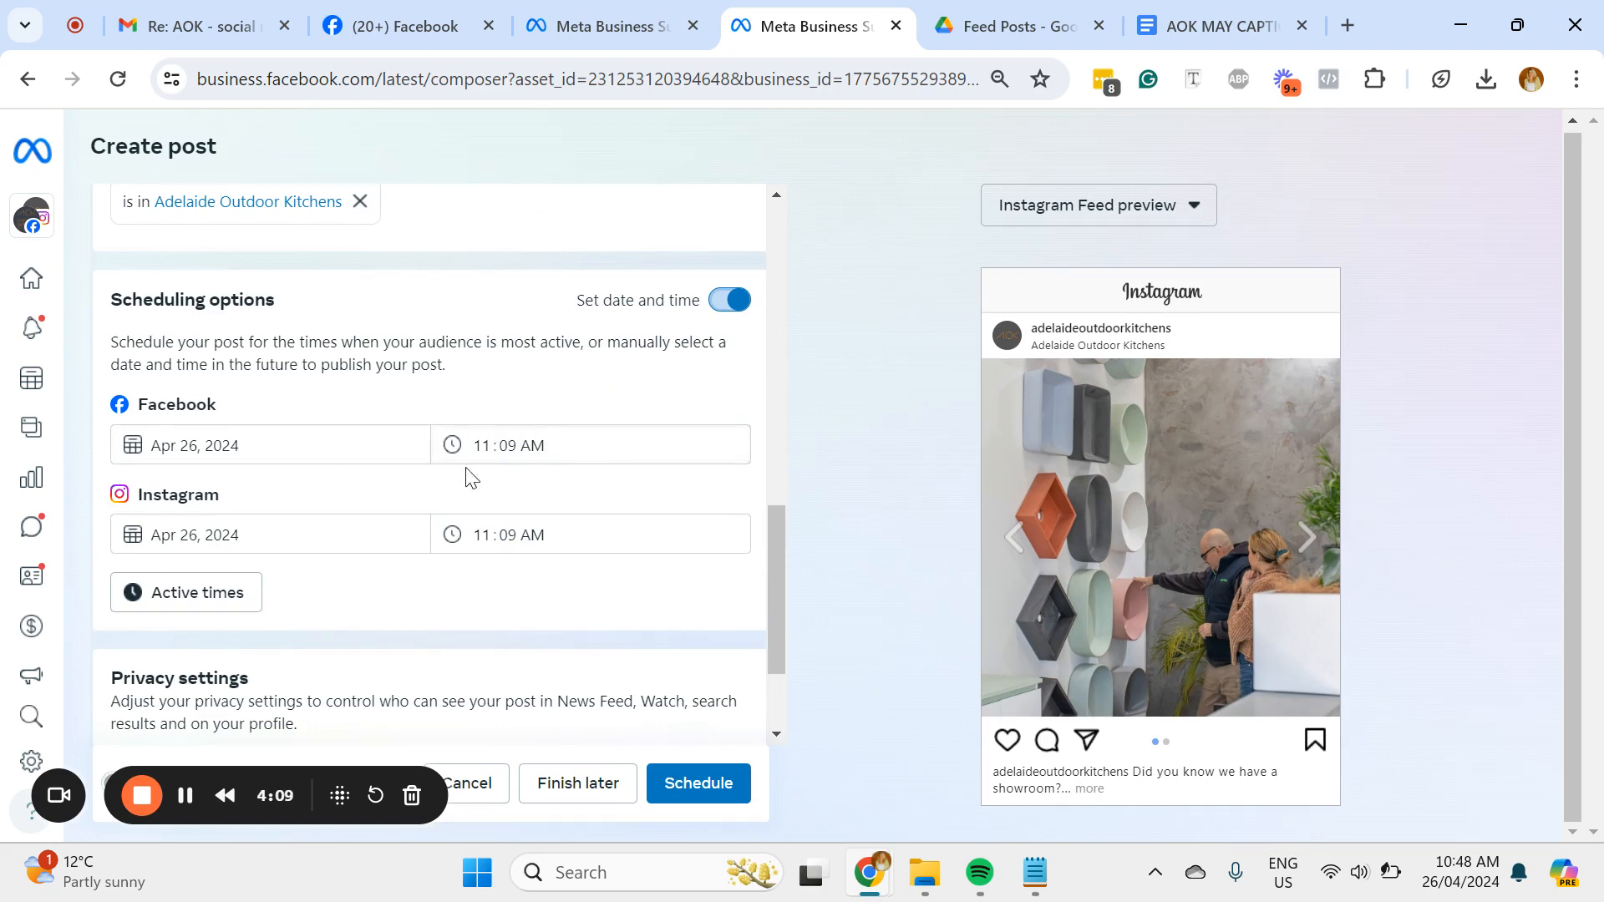
scroll(401, 585, "down", 1)
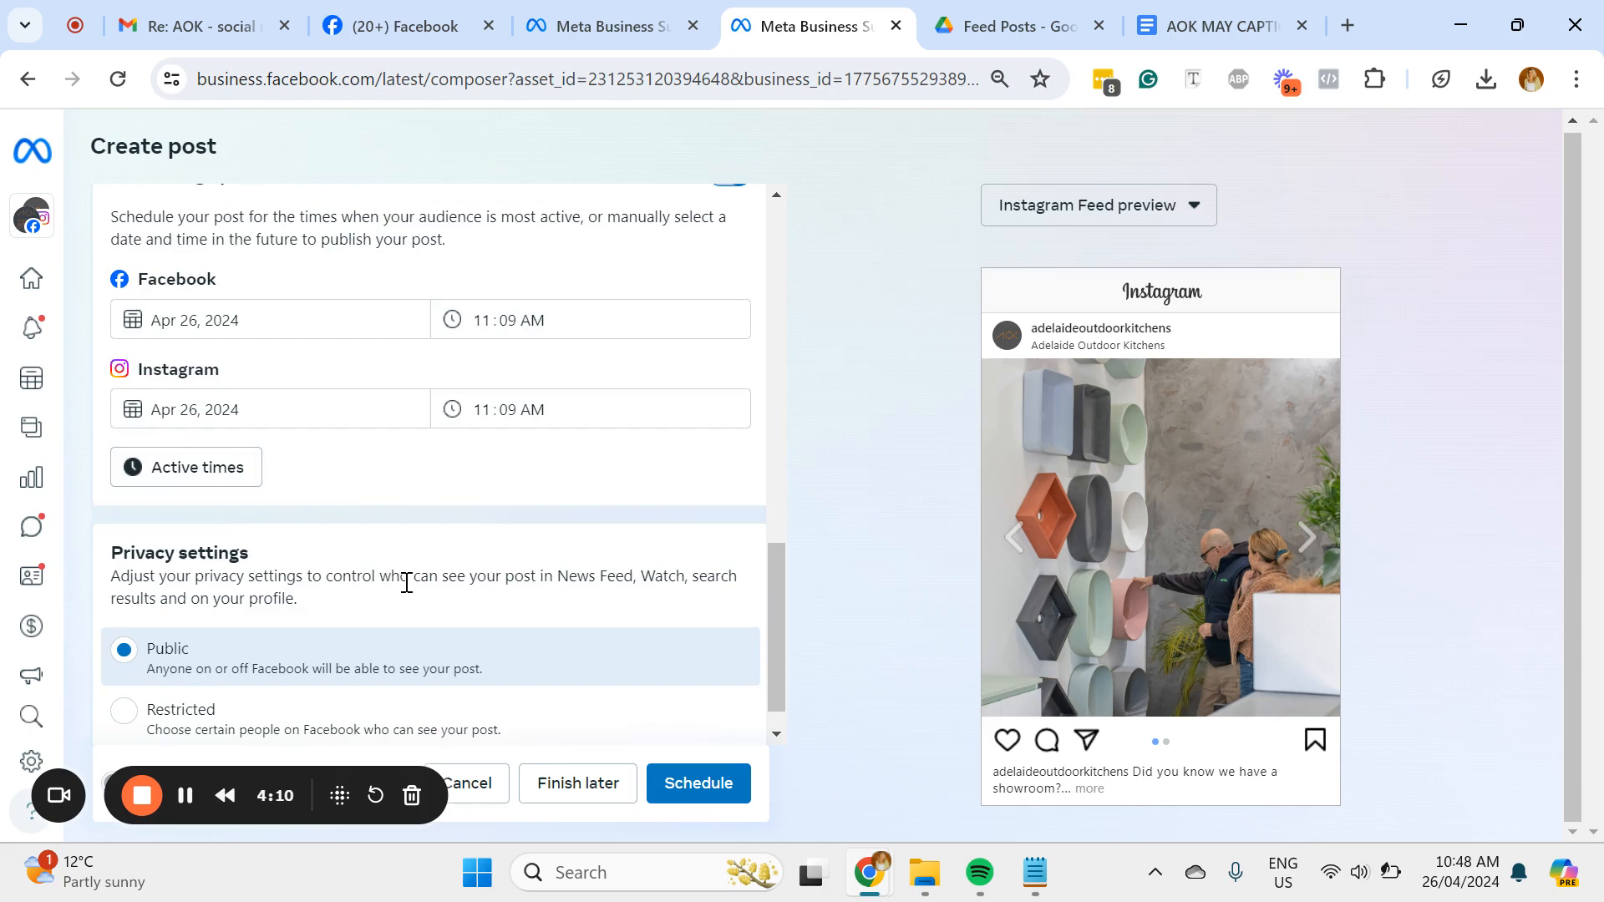
left_click(183, 471)
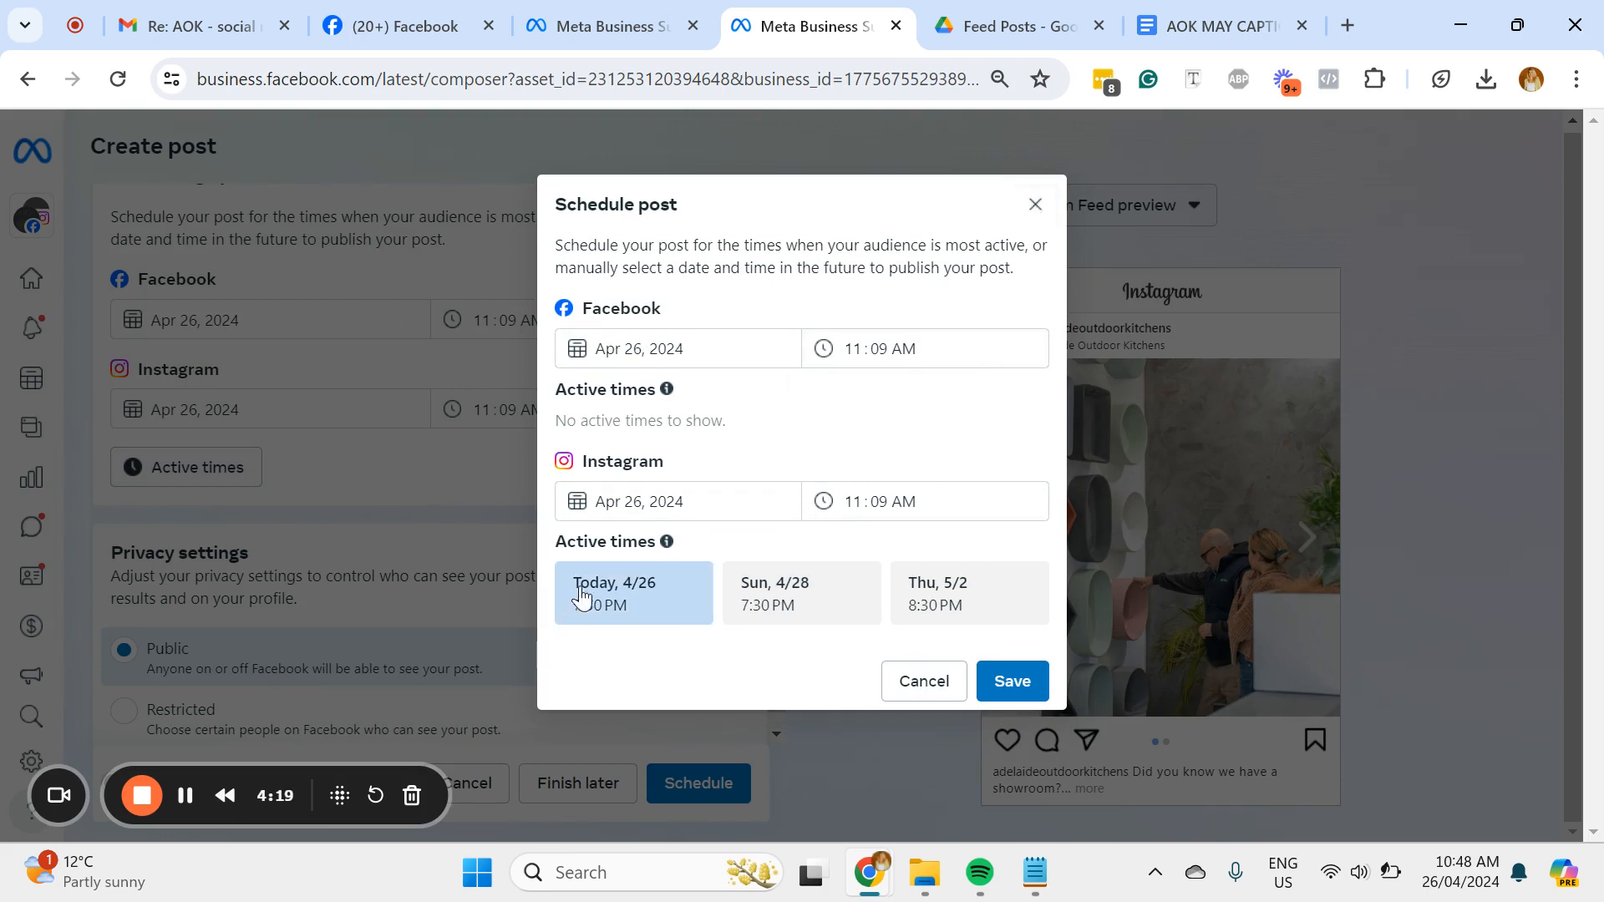
left_click(1036, 209)
scroll(584, 535, "down", 1)
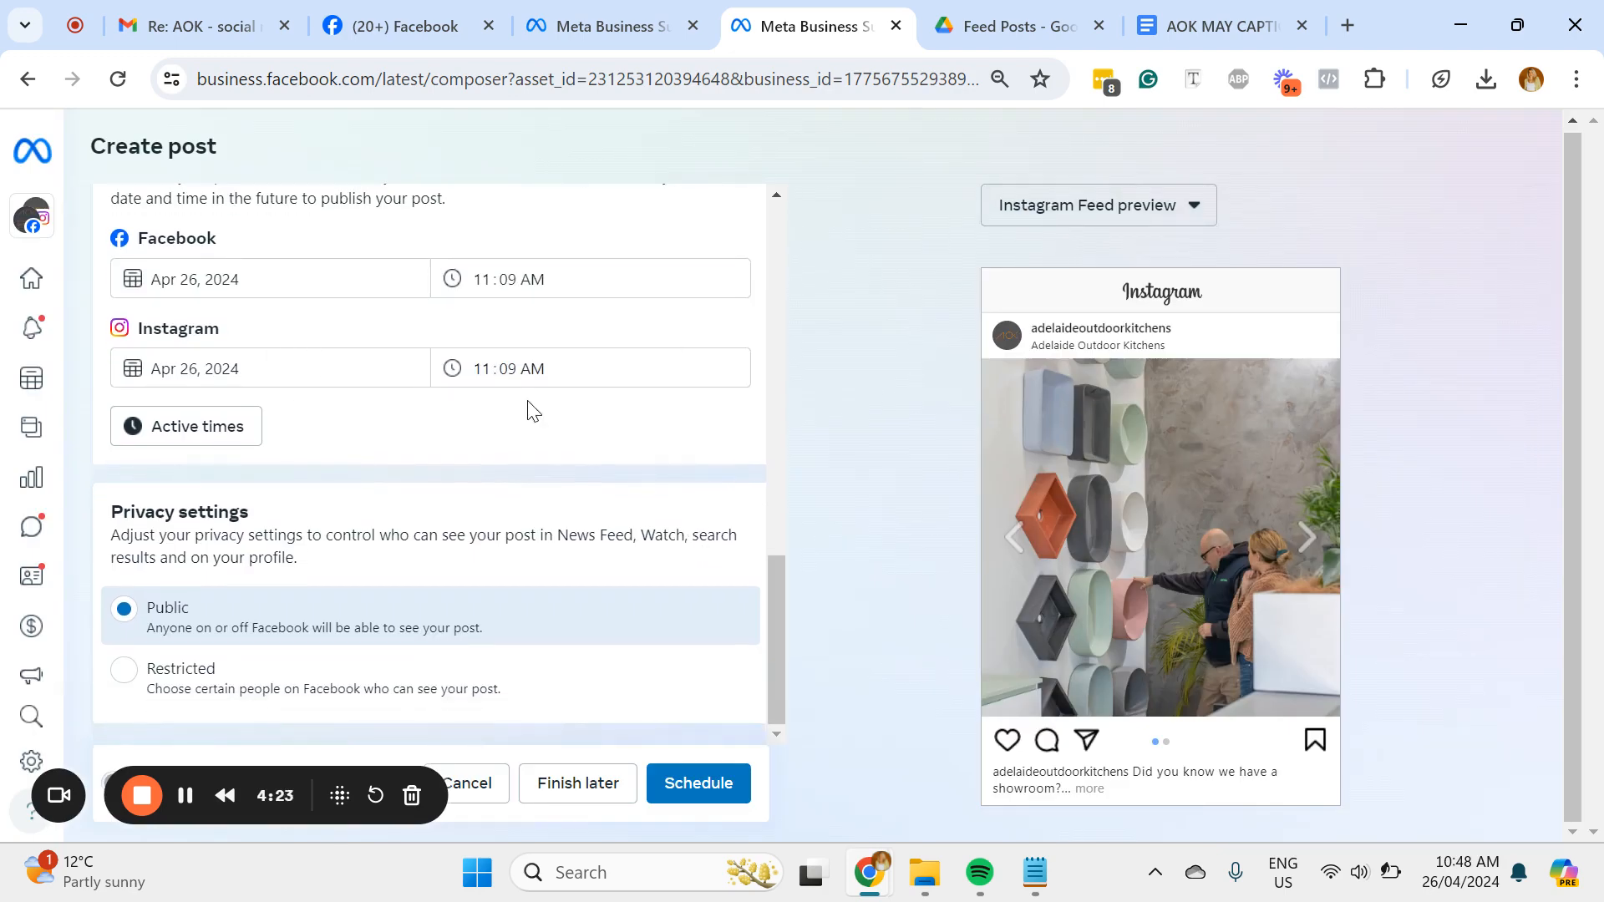
Step: Review the post's media, caption and settings, and schedule it on Facebook and Instagram for Apr 26, 2024 at 11:09 AM
scroll(533, 409, "up", 15)
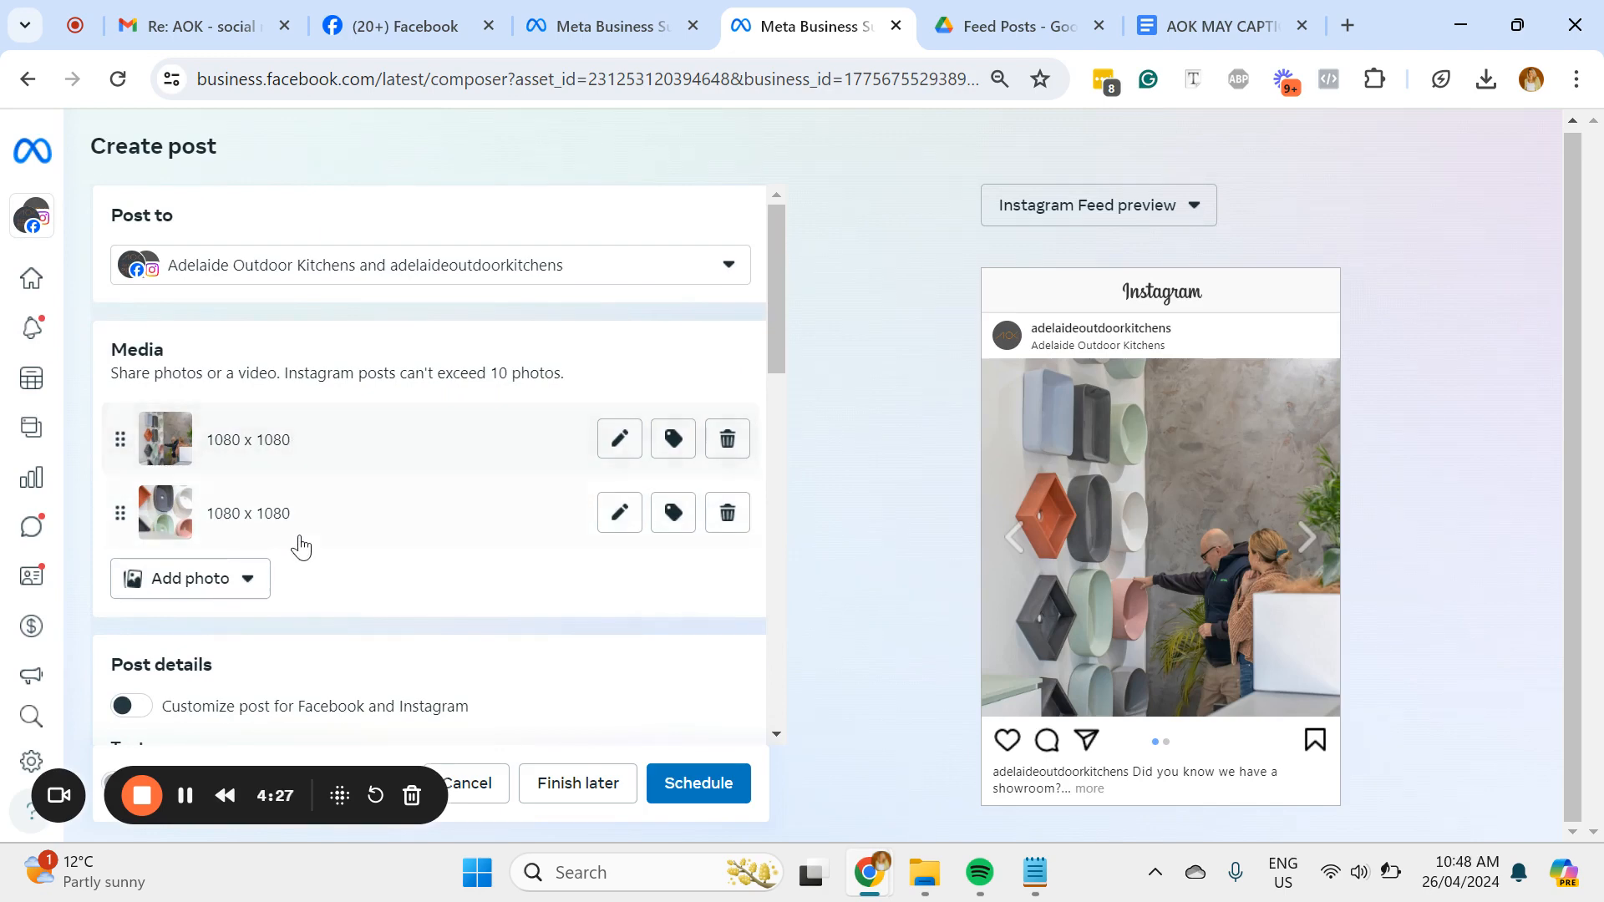
scroll(510, 524, "down", 8)
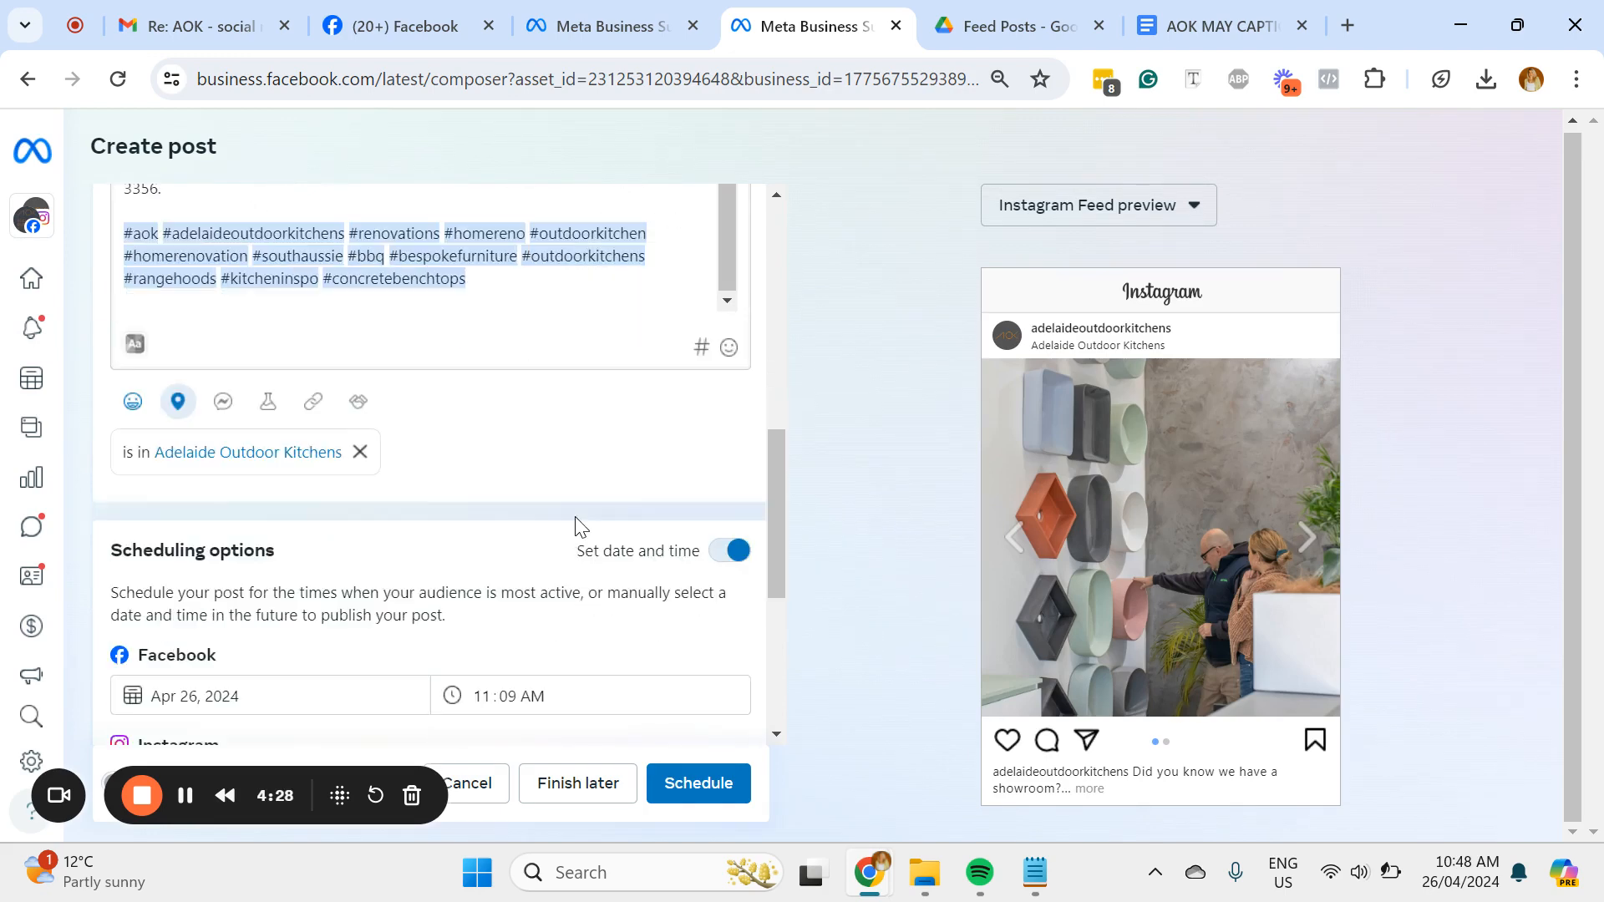
scroll(602, 502, "down", 3)
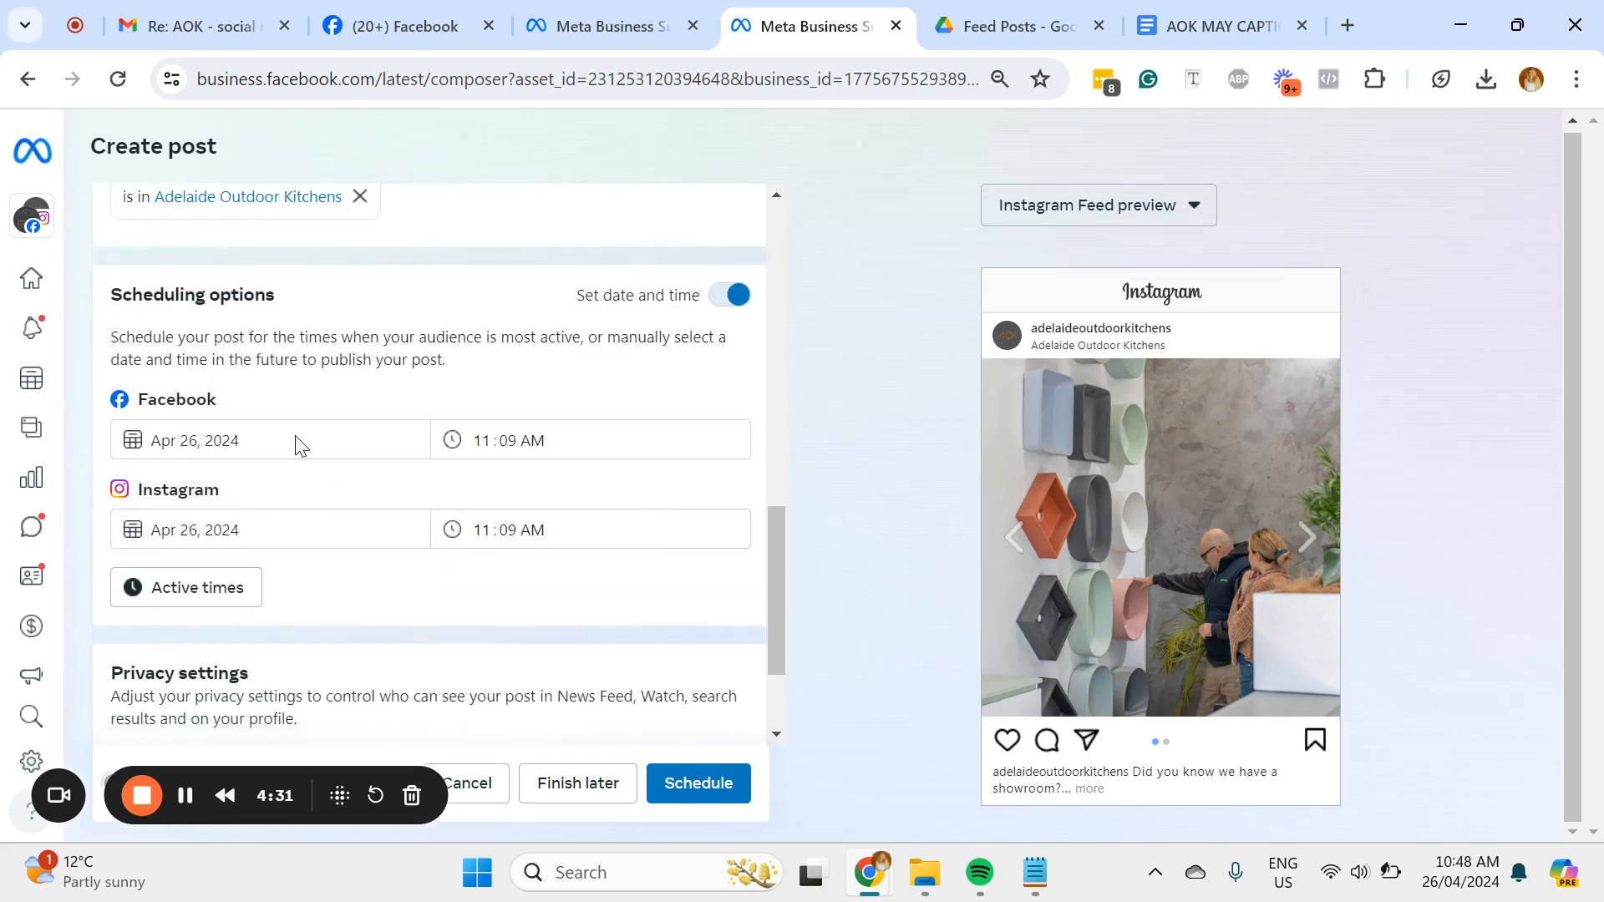
scroll(513, 558, "down", 2)
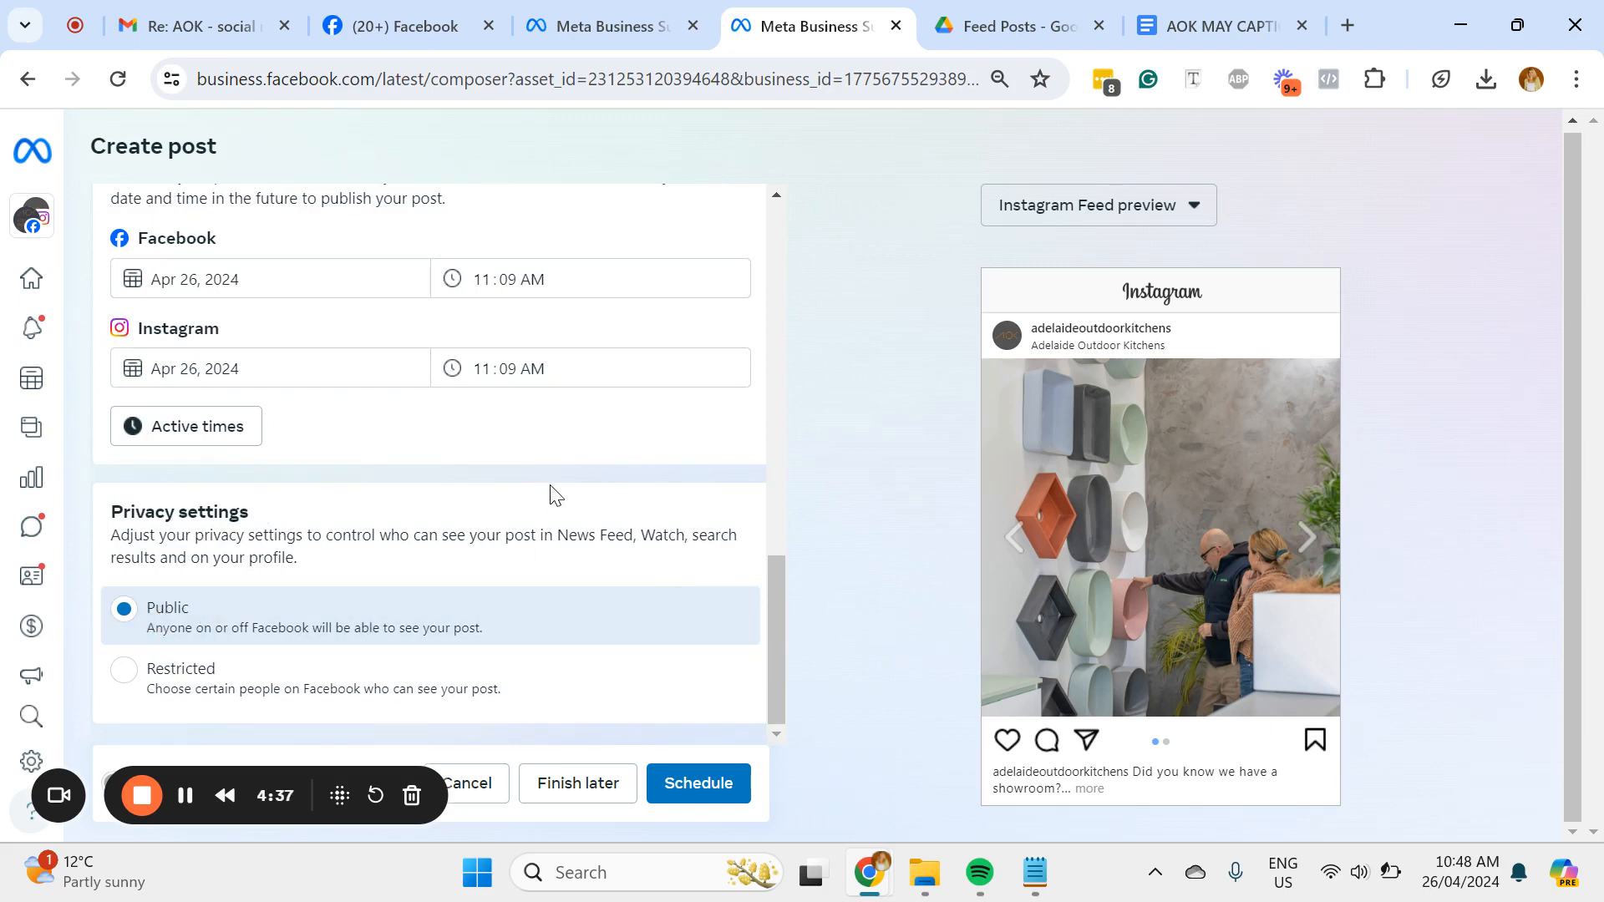
left_click(710, 799)
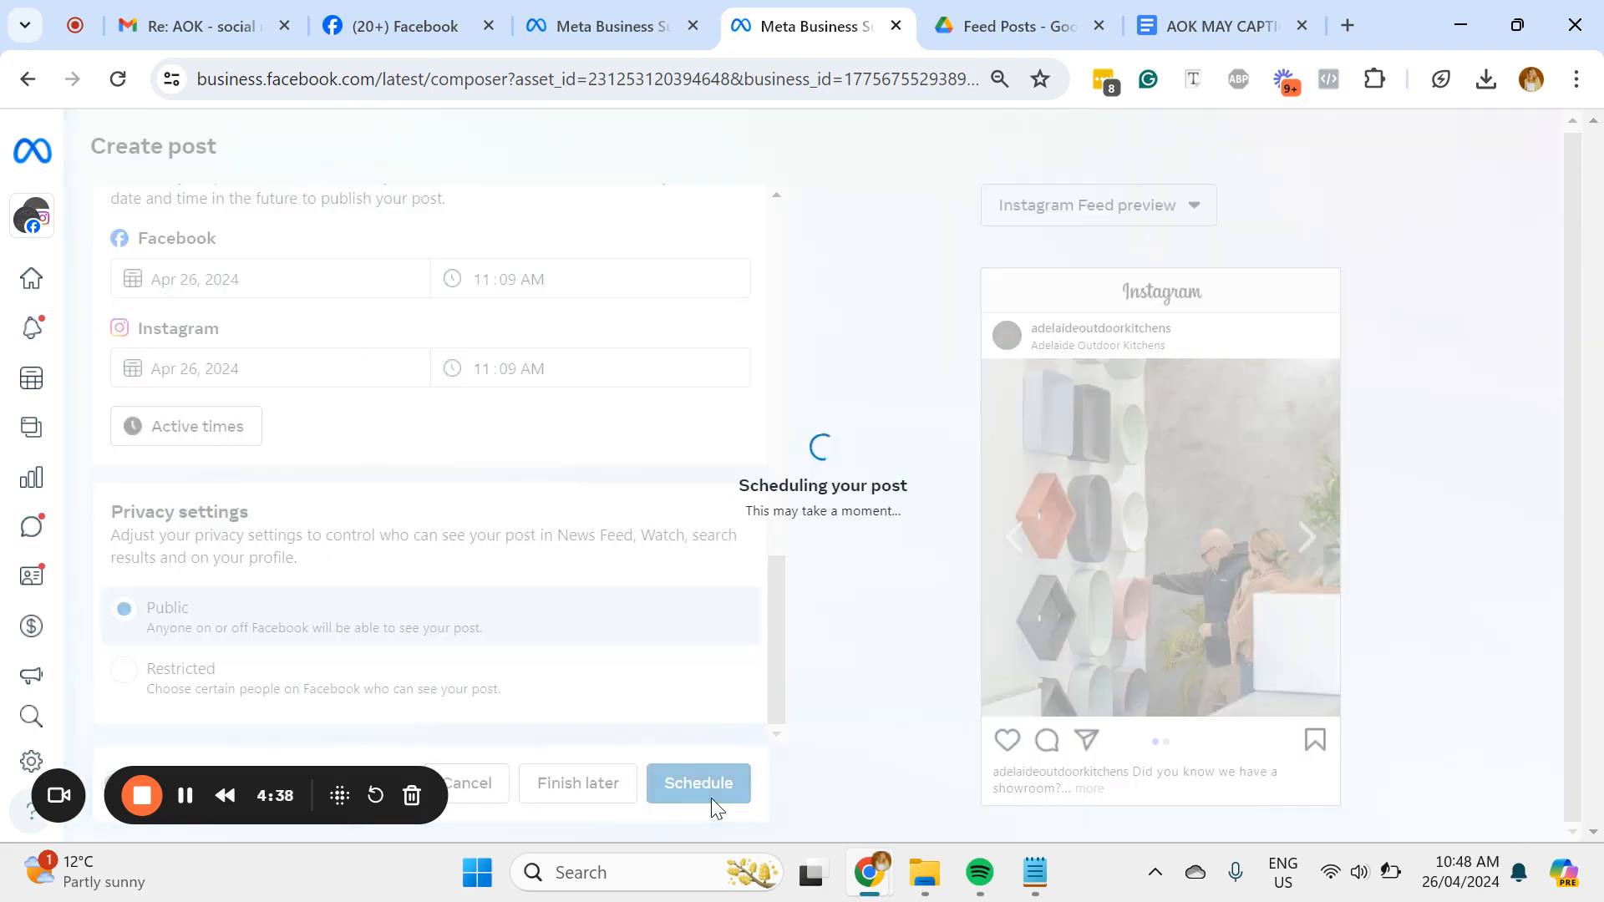